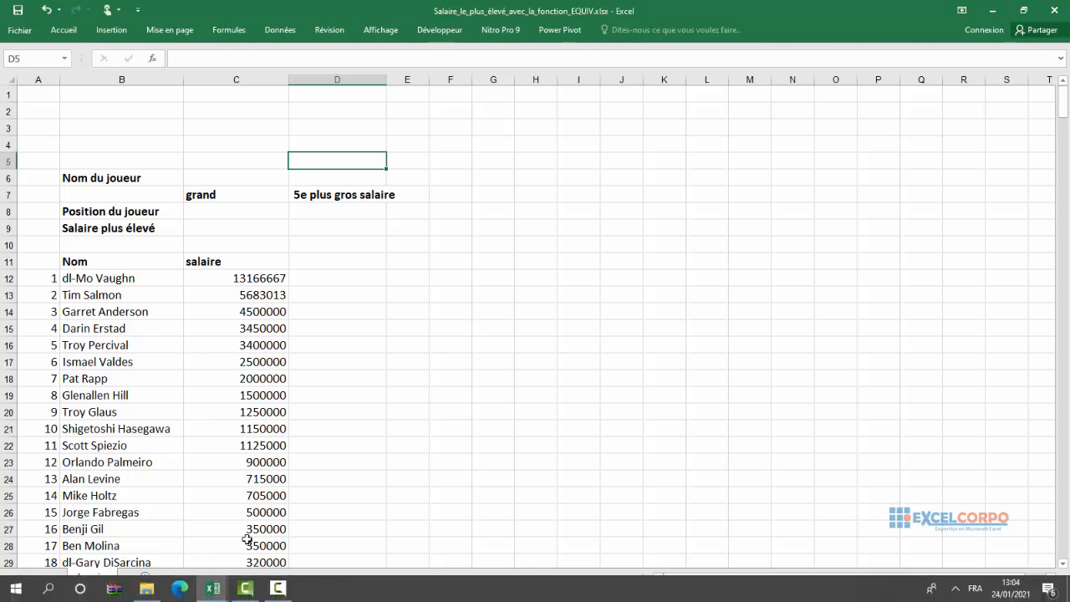
{"action": "left_click", "coordinate": [422, 339]}
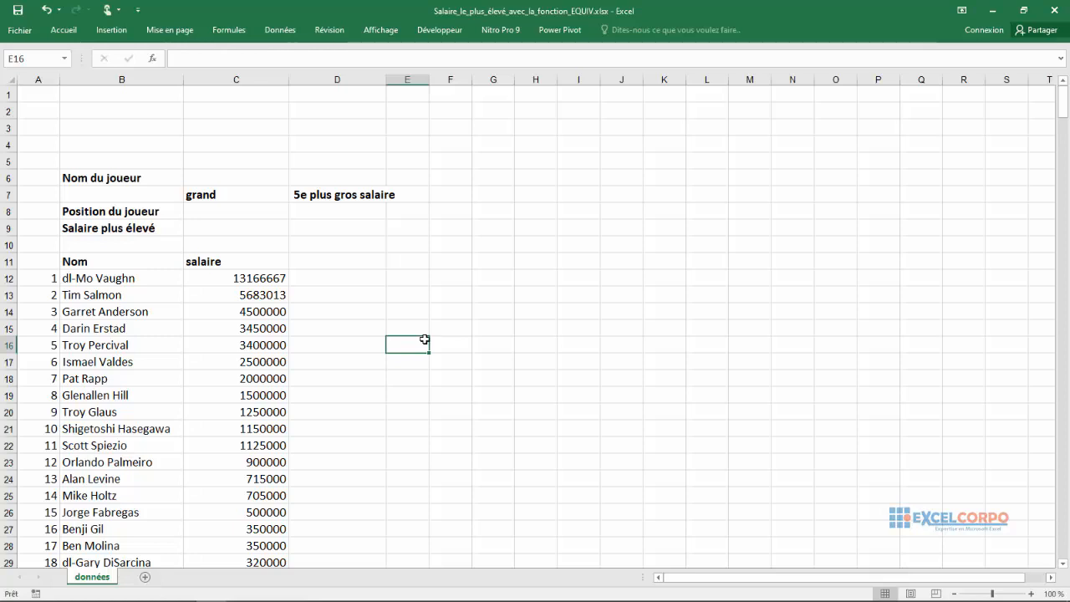
{"action": "left_click", "coordinate": [235, 263]}
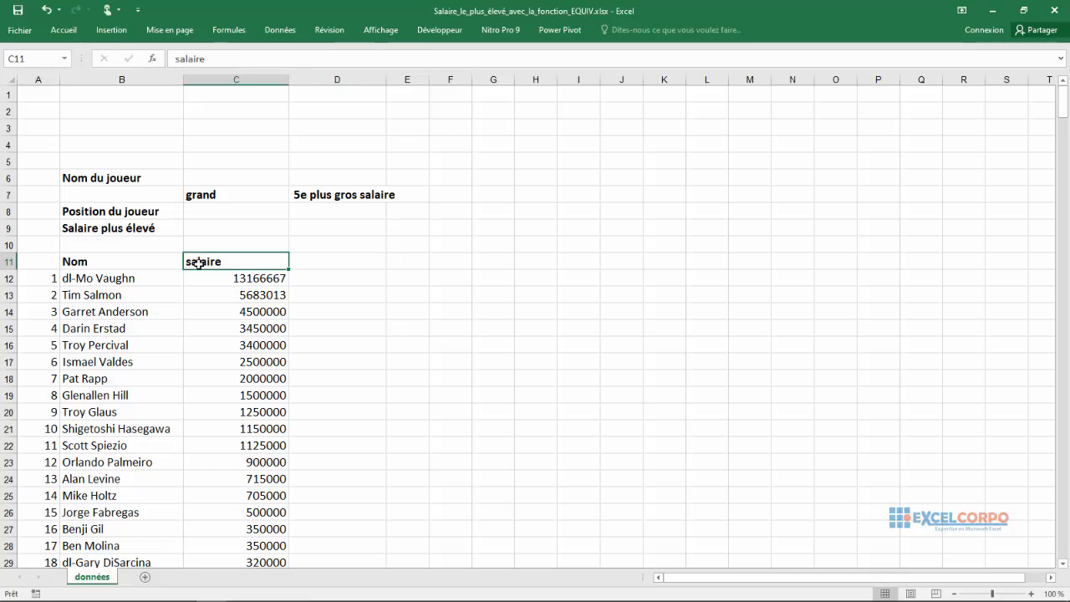
Step: Name the salary values in C12:C412 as the range salaire
{"action": "left_click", "coordinate": [209, 277]}
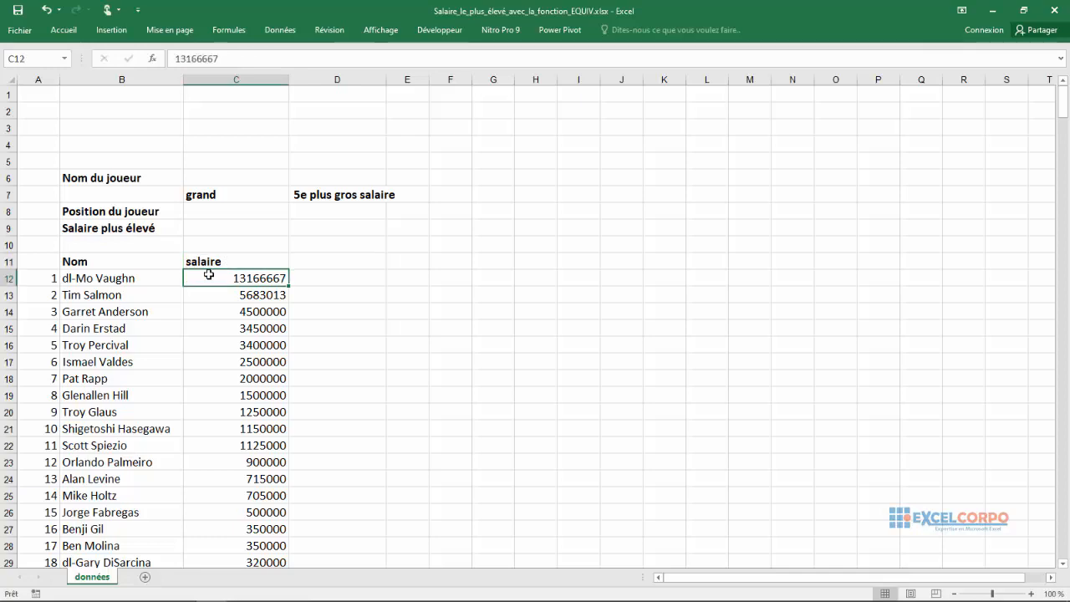
{"action": "left_click_drag", "start_coordinate": [209, 276], "coordinate": [242, 512]}
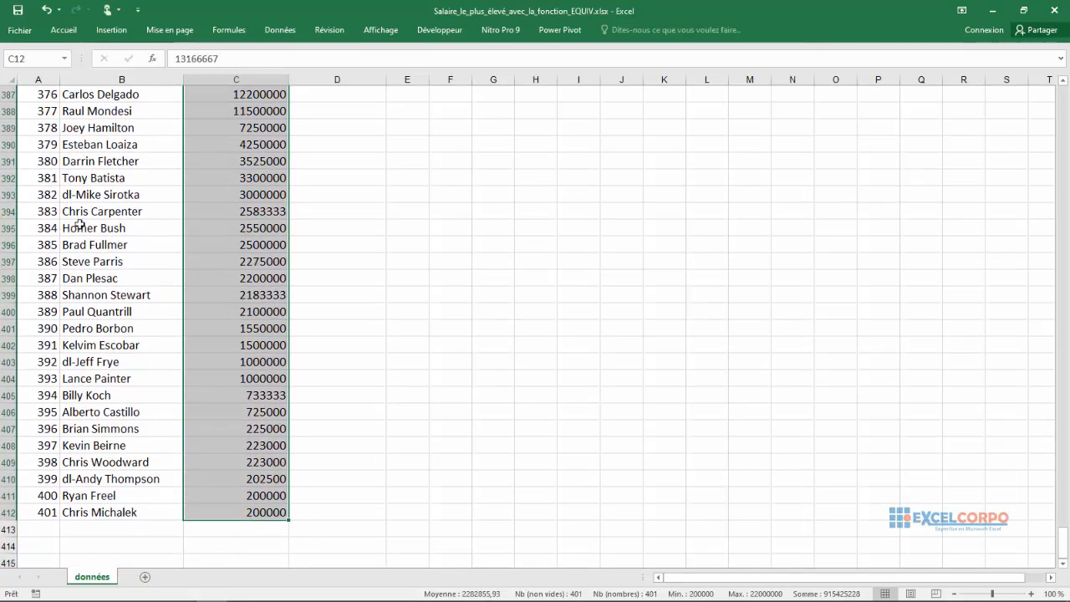
{"action": "left_click", "coordinate": [35, 56]}
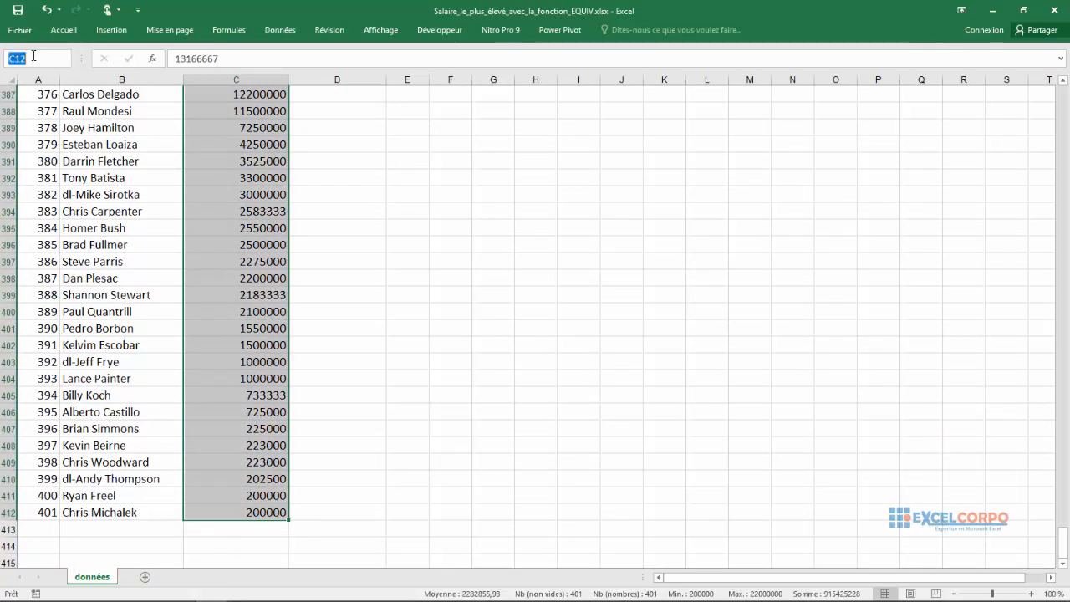
{"action": "type", "text": "sql"}
{"action": "type", "text": "a"}
{"action": "key", "text": "BackSpace"}
{"action": "key", "text": "BackSpace"}
{"action": "key", "text": "BackSpace"}
{"action": "type", "text": "alaire"}
{"action": "key", "text": "Return"}
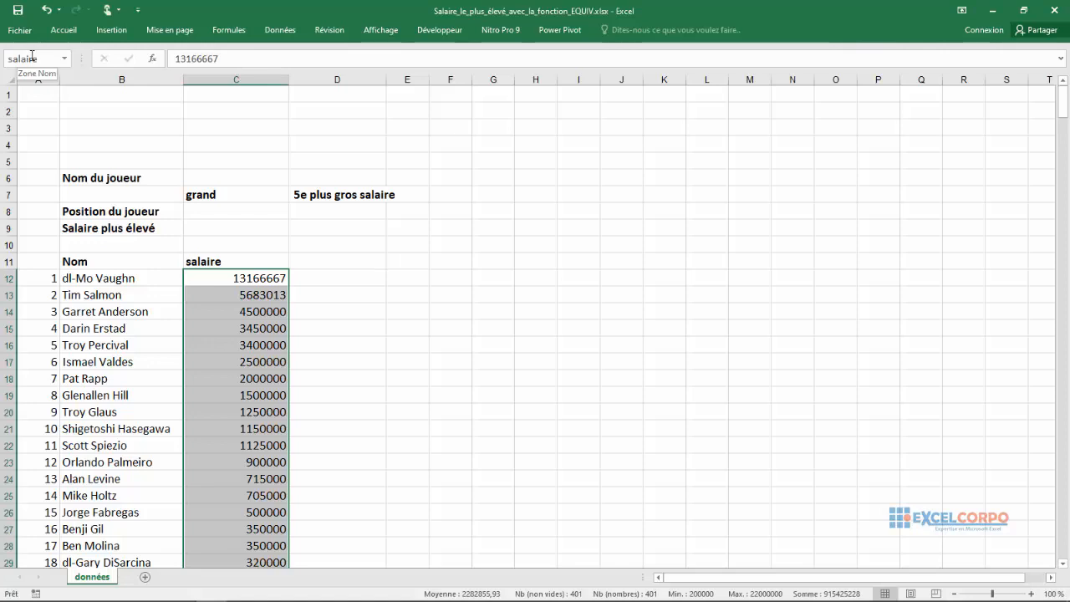
Step: Name the whole player data block A12:C412 as the range recherche
{"action": "left_click", "coordinate": [49, 281]}
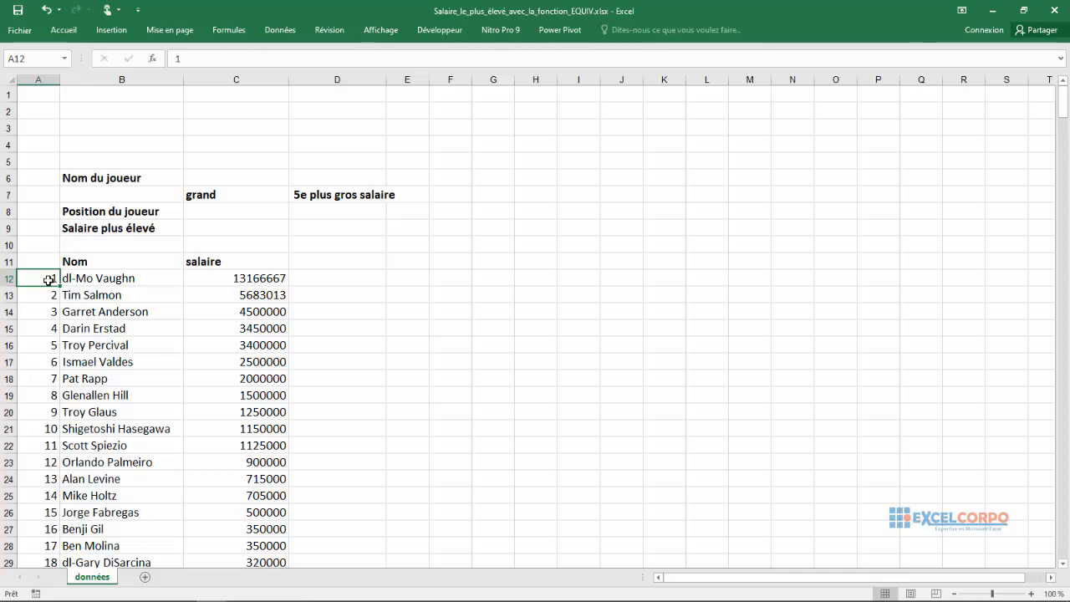
{"action": "left_click_drag", "start_coordinate": [49, 281], "coordinate": [260, 512]}
{"action": "left_click", "coordinate": [34, 61]}
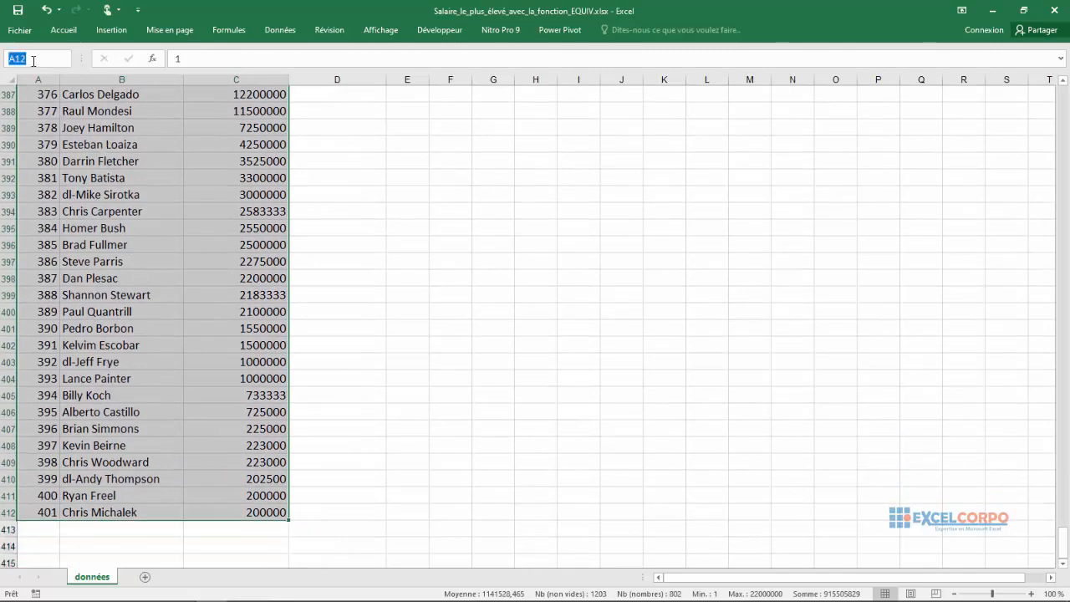
{"action": "type", "text": "re"}
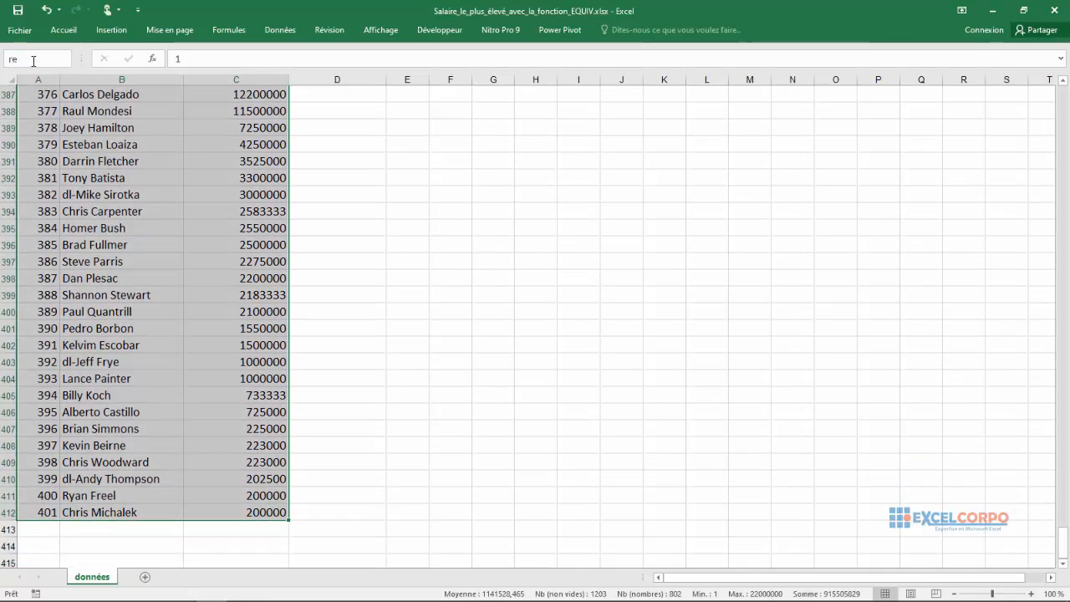
{"action": "type", "text": "cherche"}
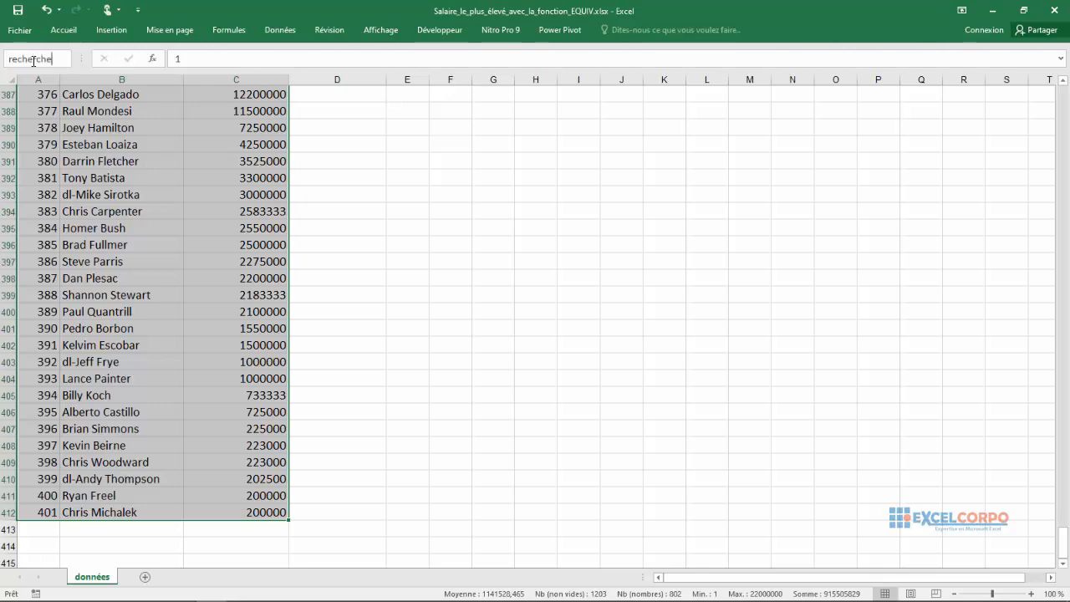
{"action": "key", "text": "Return"}
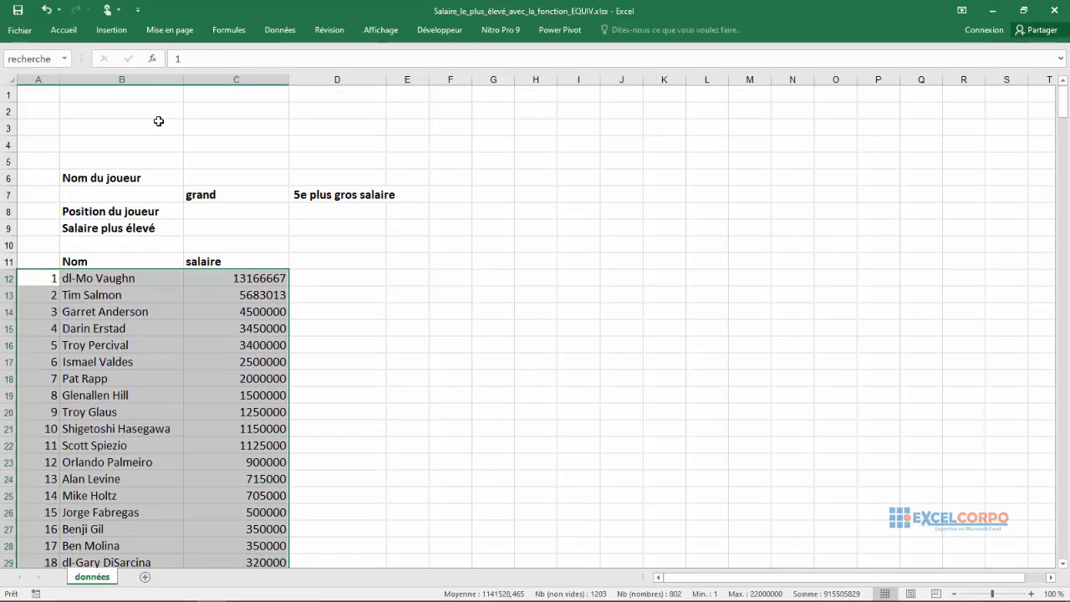
{"action": "left_click", "coordinate": [315, 281]}
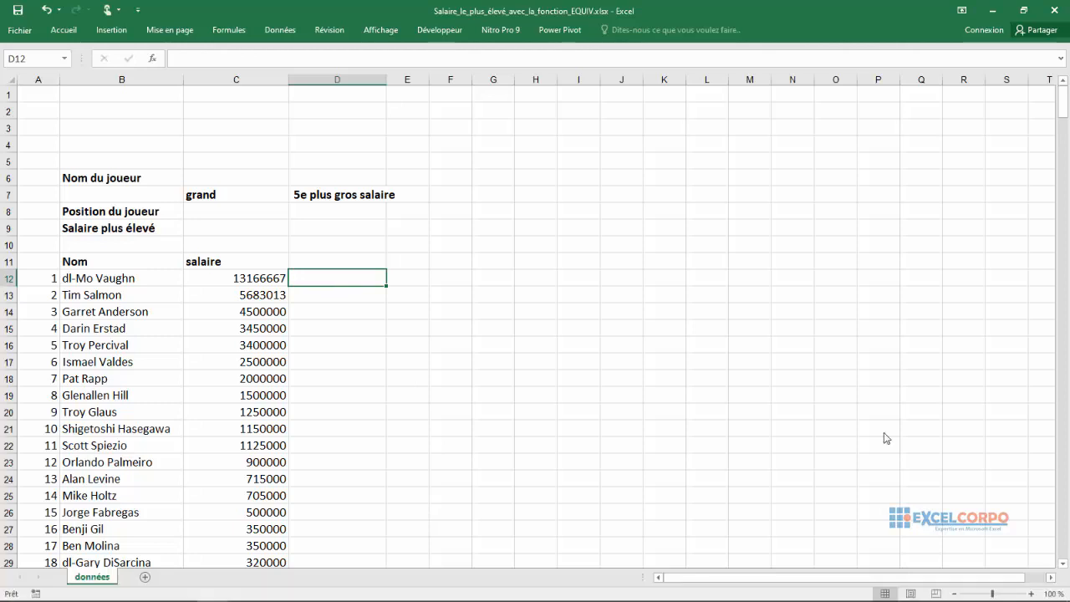
{"action": "left_click", "coordinate": [540, 345]}
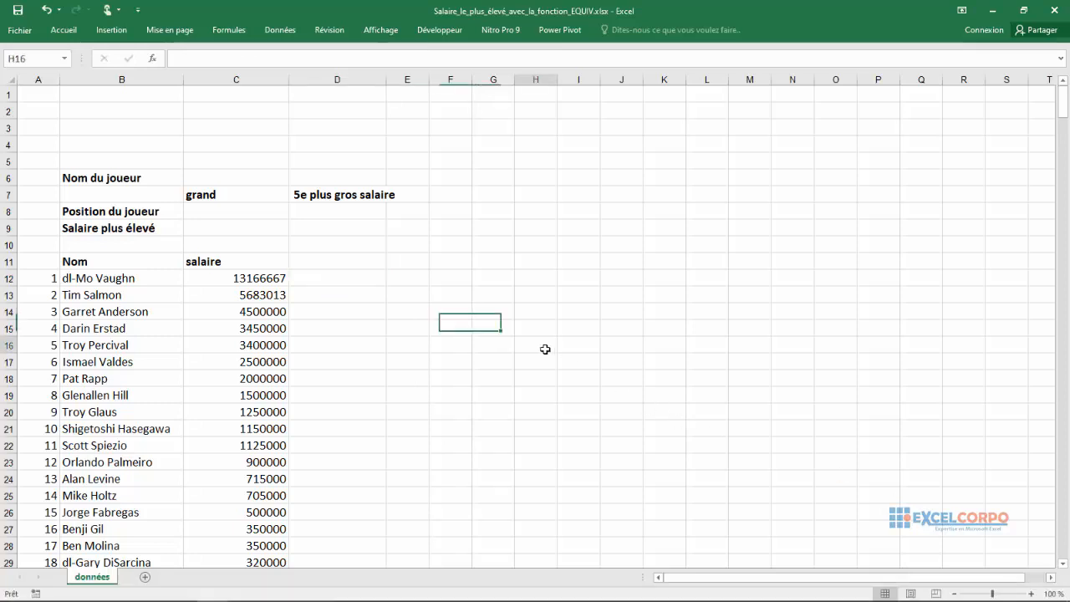
Step: Calculate the highest salary in C9, beside Salaire plus élevé, with the formula =MAX(salaire)
{"action": "left_click", "coordinate": [216, 226]}
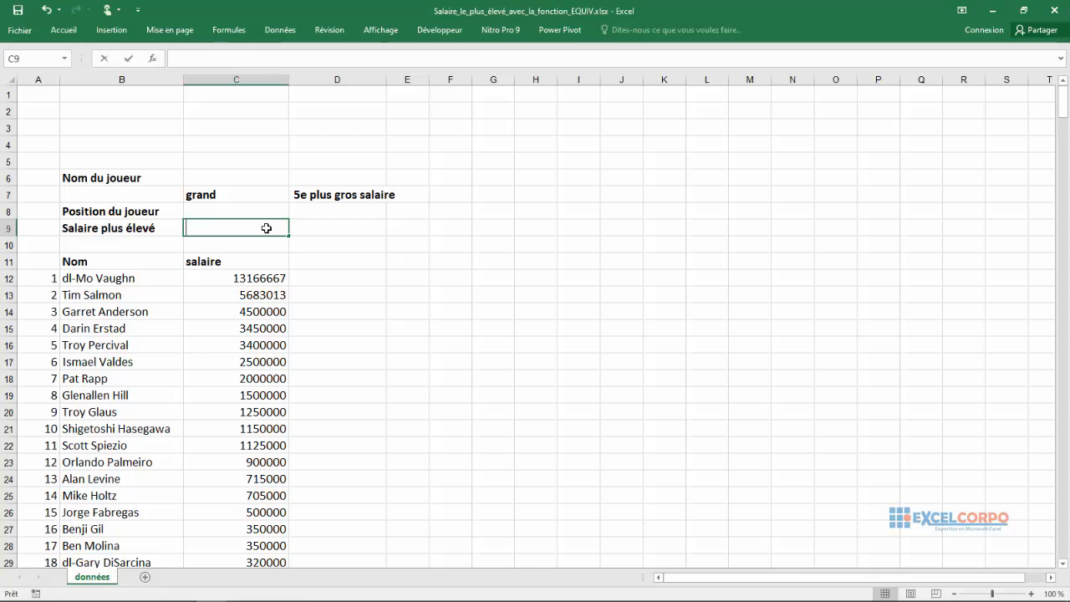
{"action": "type", "text": "="}
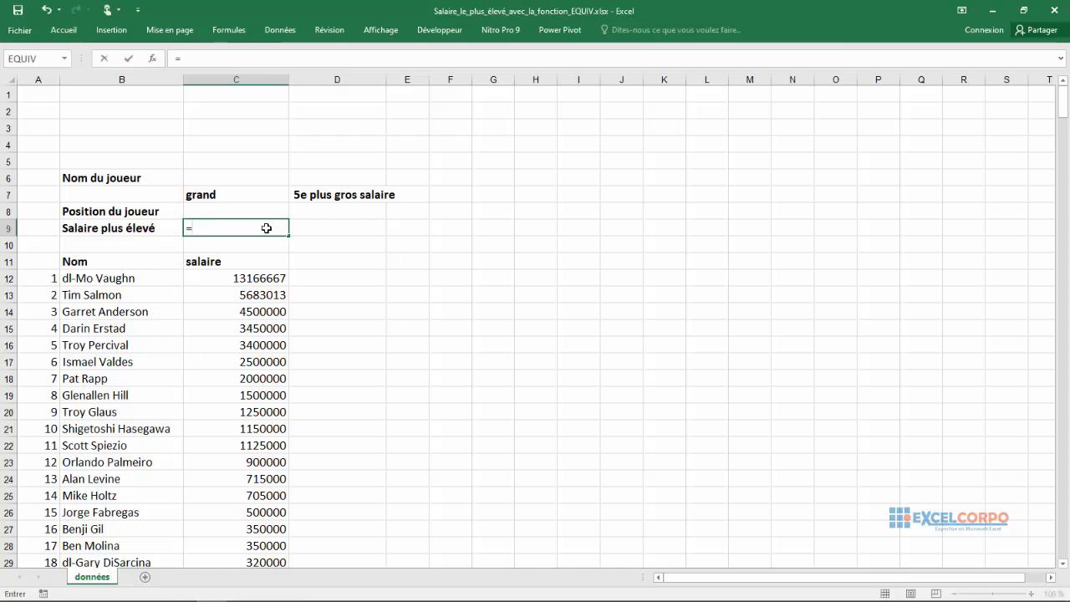
{"action": "type", "text": "ma"}
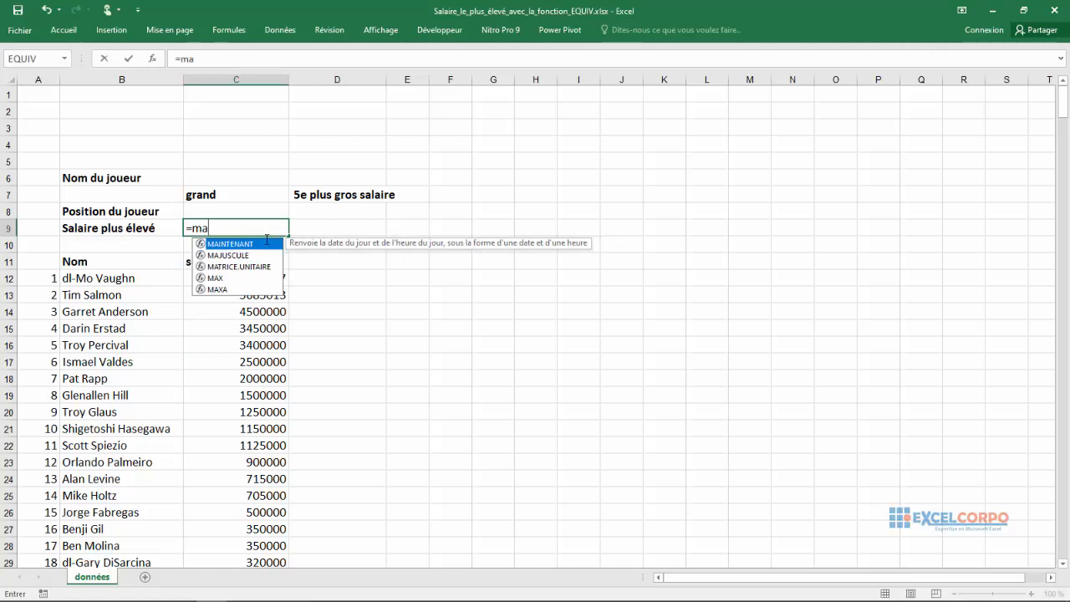
{"action": "left_click", "coordinate": [224, 279]}
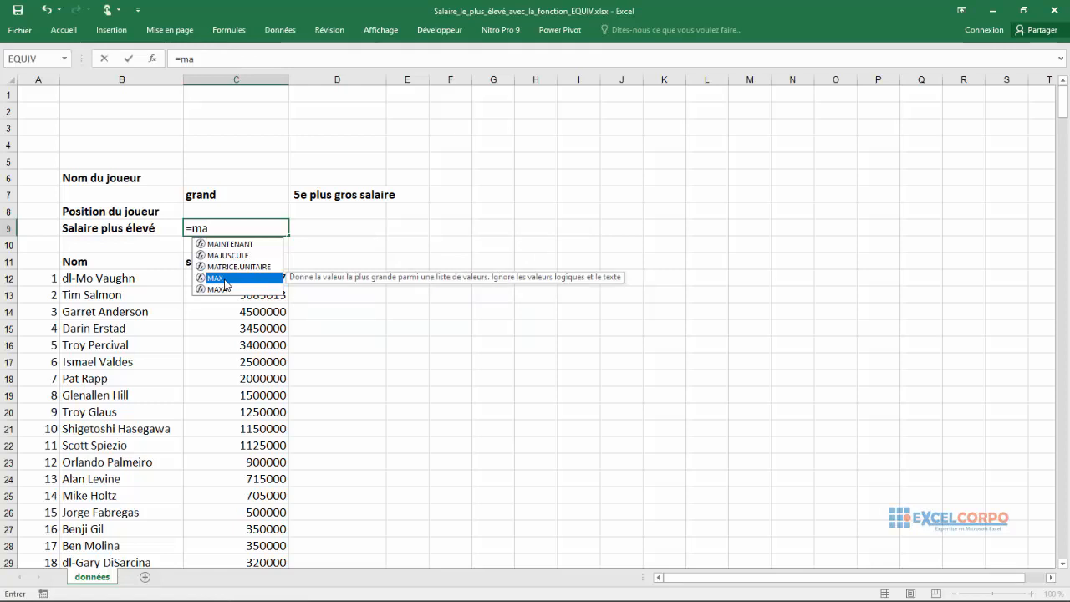
{"action": "double_click", "coordinate": [224, 279]}
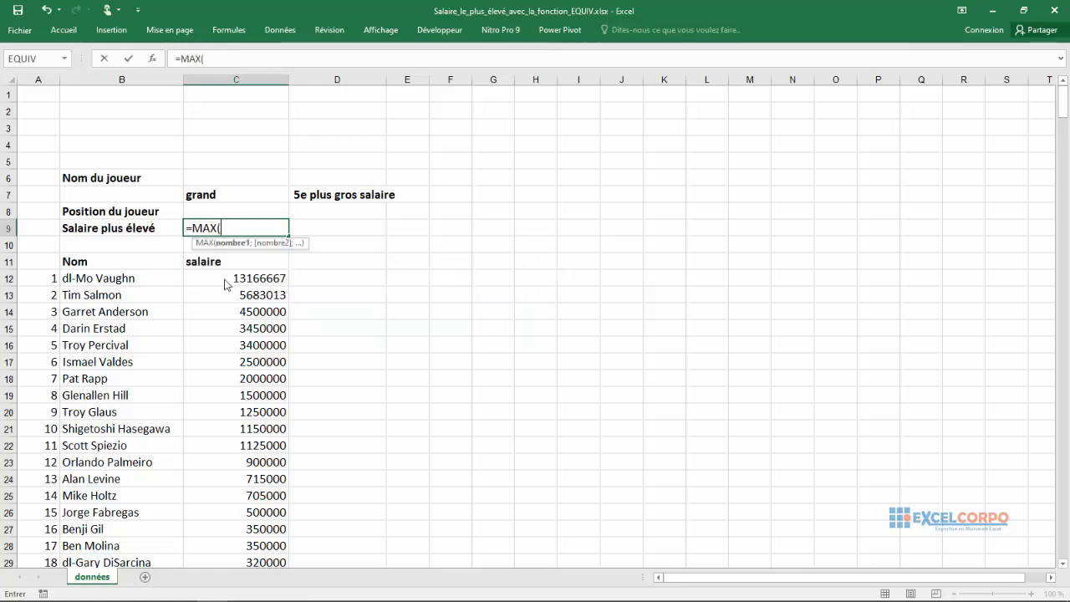
{"action": "type", "text": "sa"}
{"action": "key", "text": "Tab"}
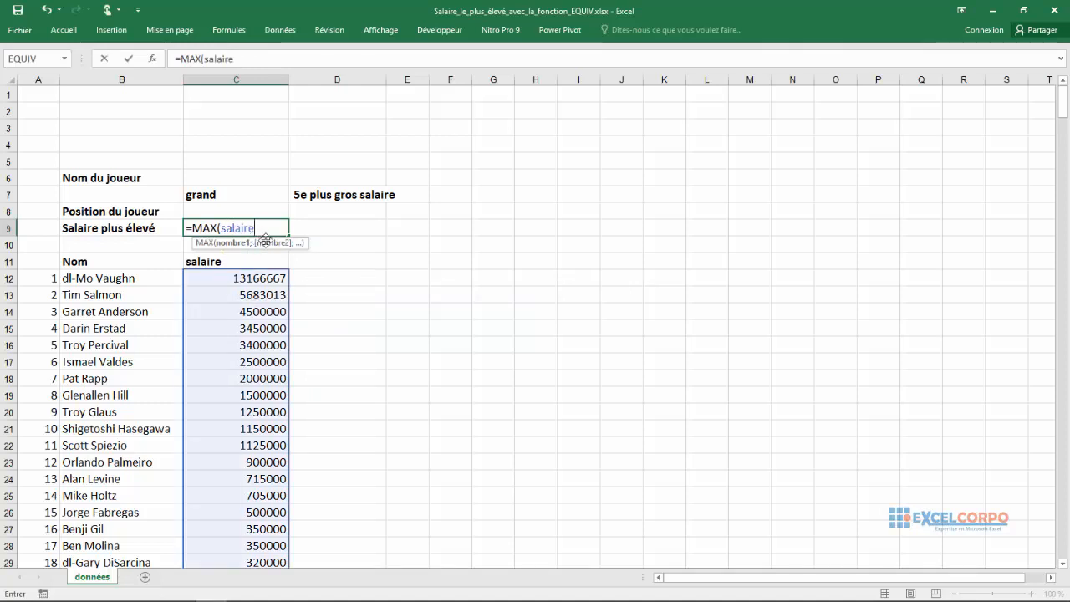
{"action": "type", "text": ")"}
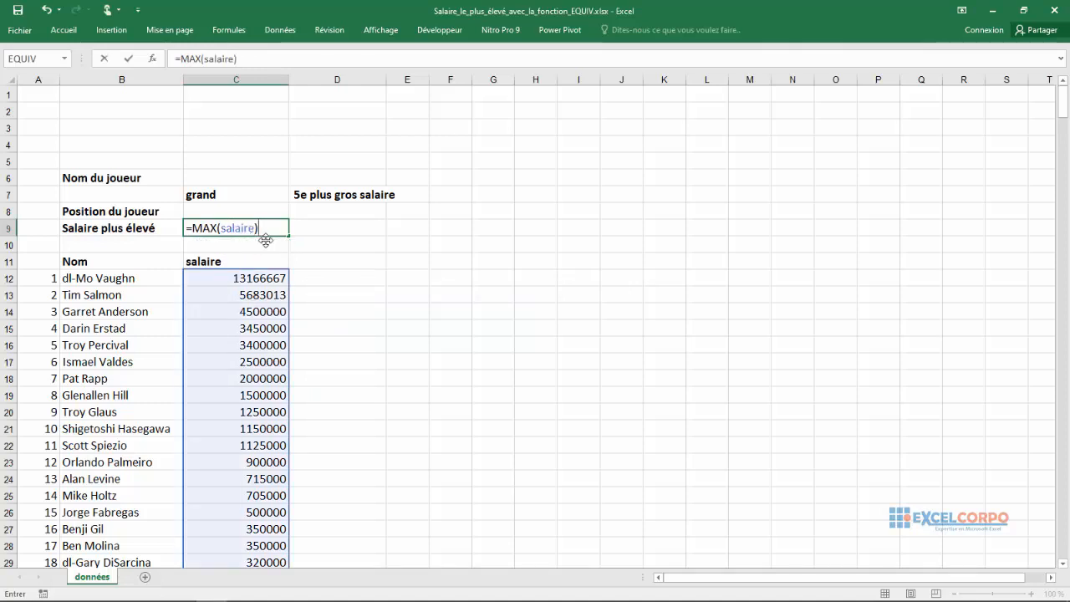
{"action": "key", "text": "Return"}
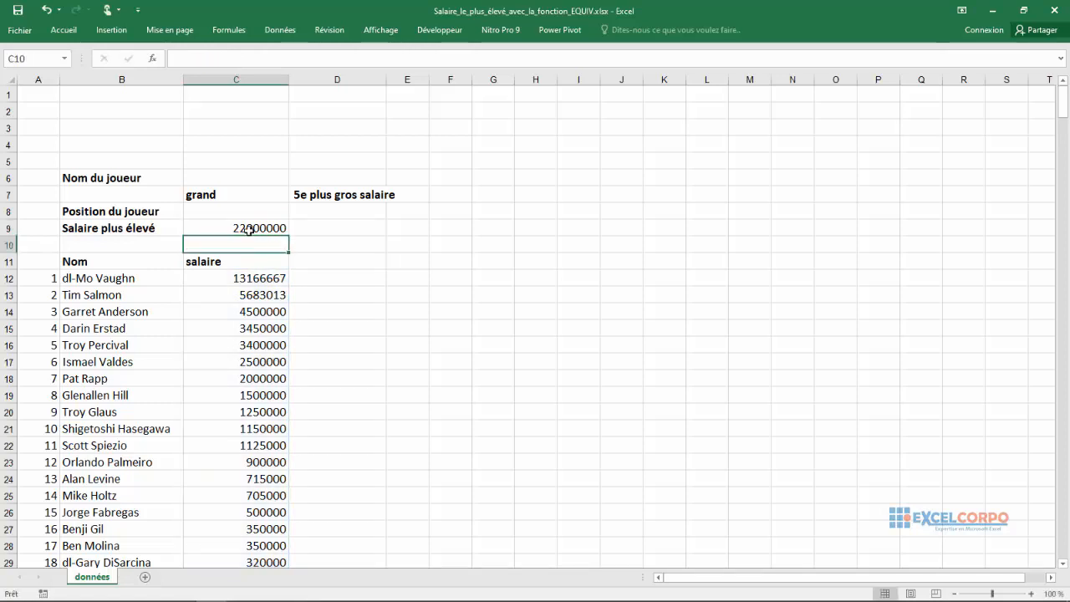
{"action": "left_click", "coordinate": [249, 229]}
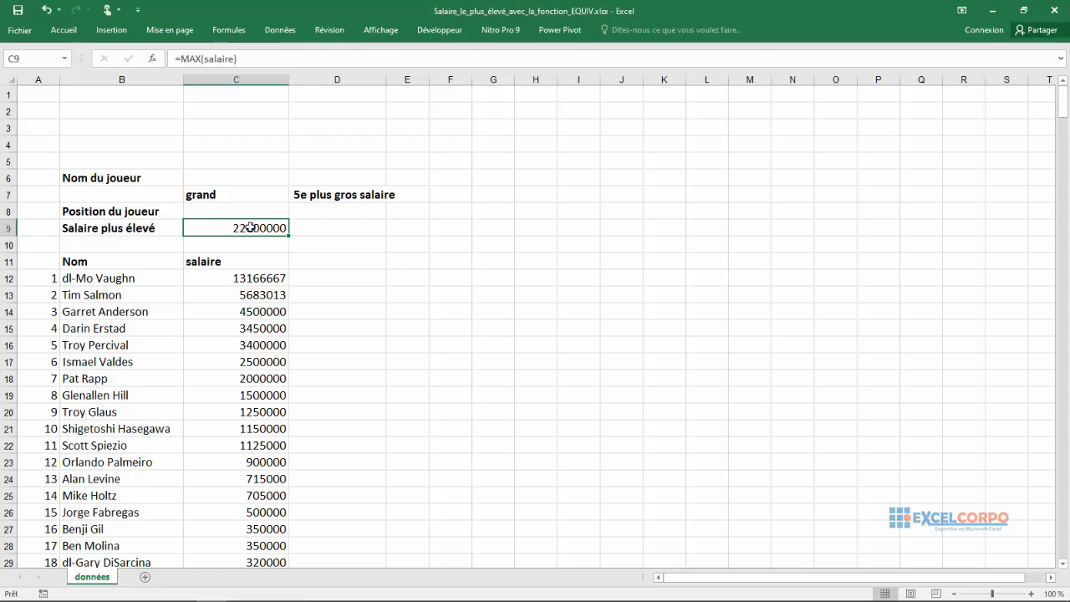
Step: Enter an EQUIV formula in C8, beside Position du joueur, with C9 as the lookup value
{"action": "left_click", "coordinate": [246, 214]}
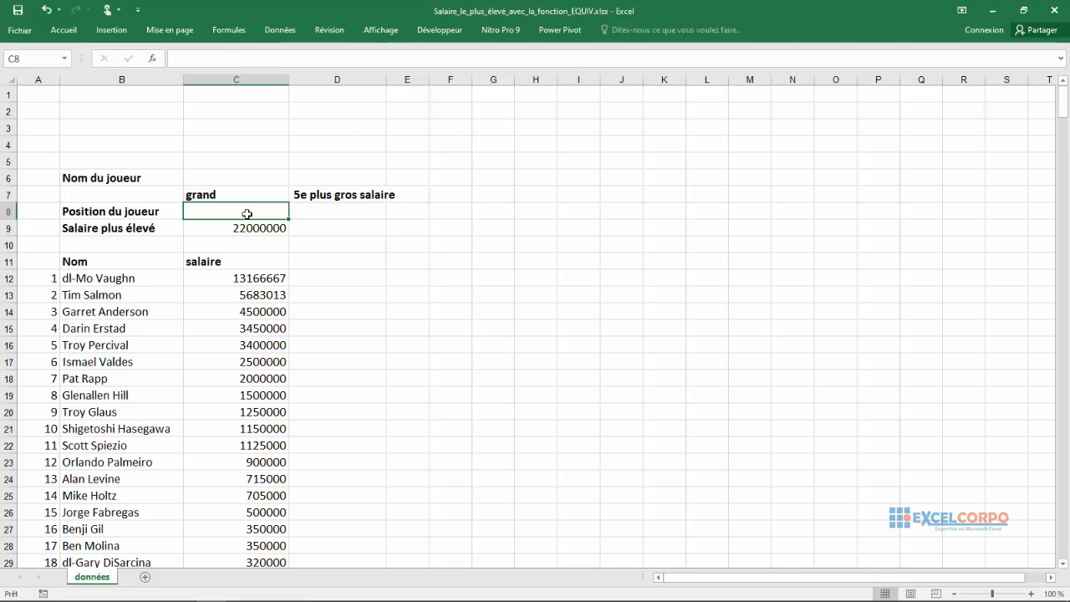
{"action": "type", "text": "=e"}
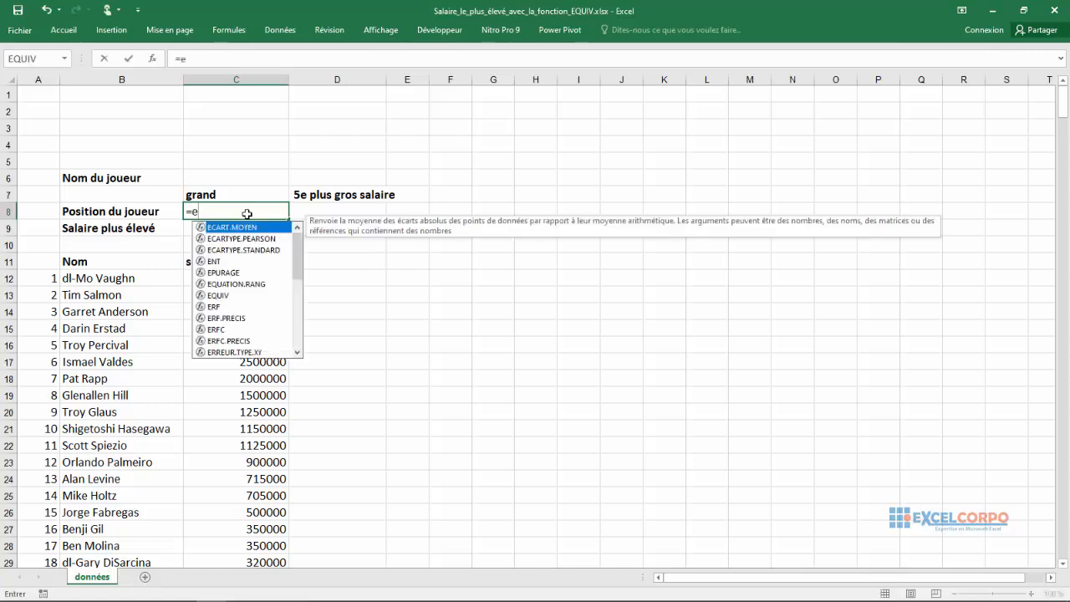
{"action": "type", "text": "q"}
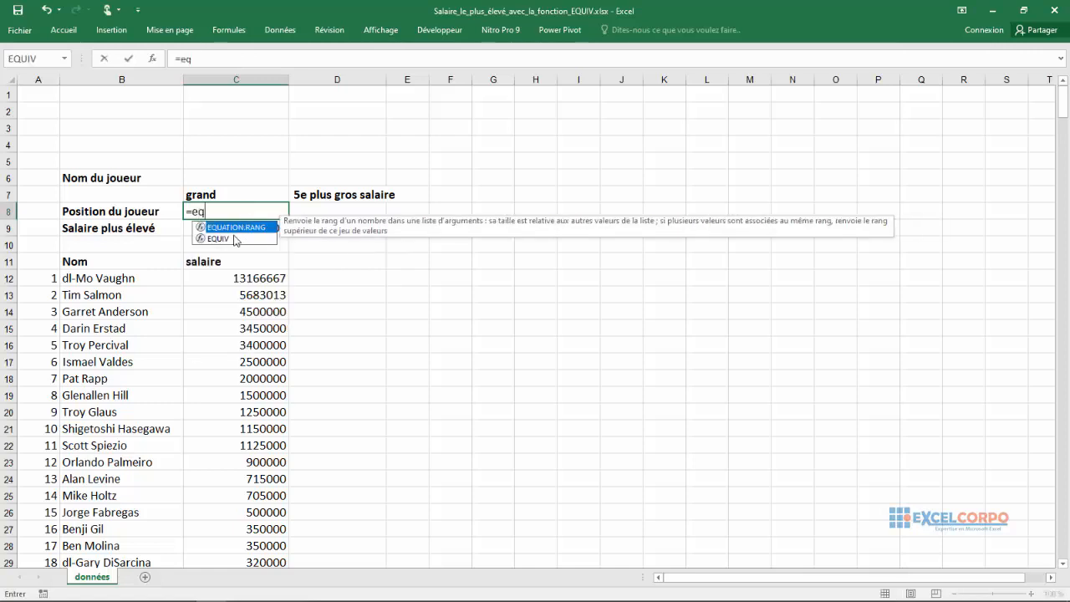
{"action": "double_click", "coordinate": [230, 239]}
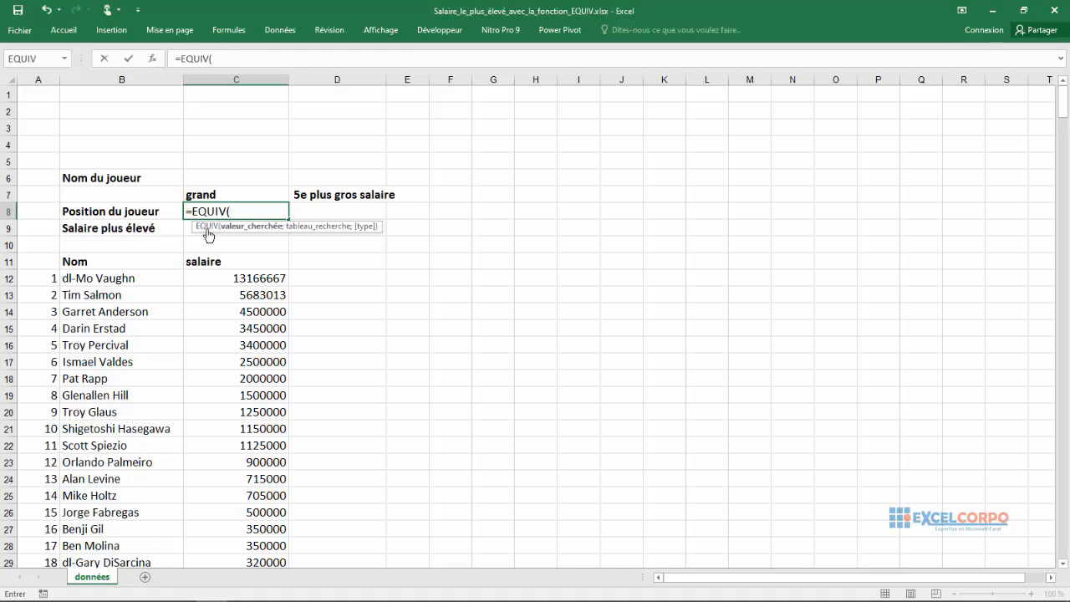
{"action": "left_click", "coordinate": [189, 226]}
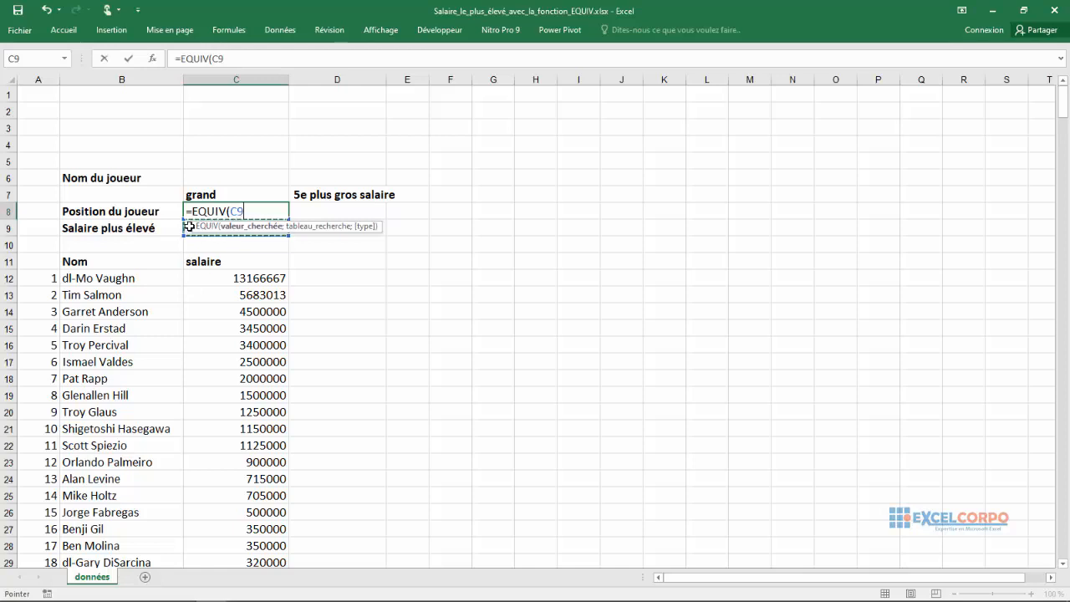
{"action": "type", "text": ";sa"}
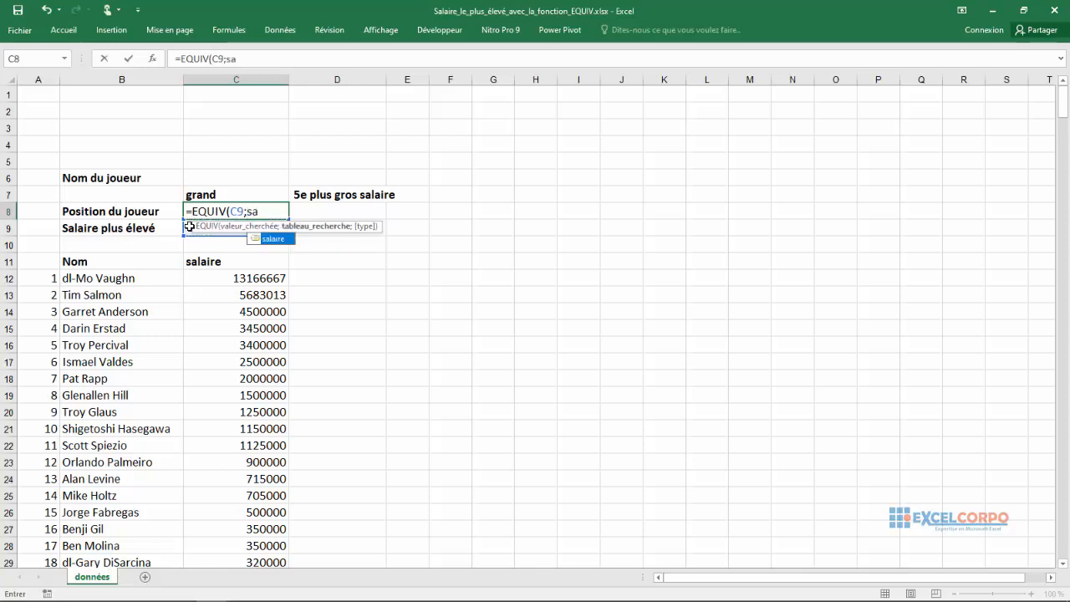
{"action": "double_click", "coordinate": [271, 246]}
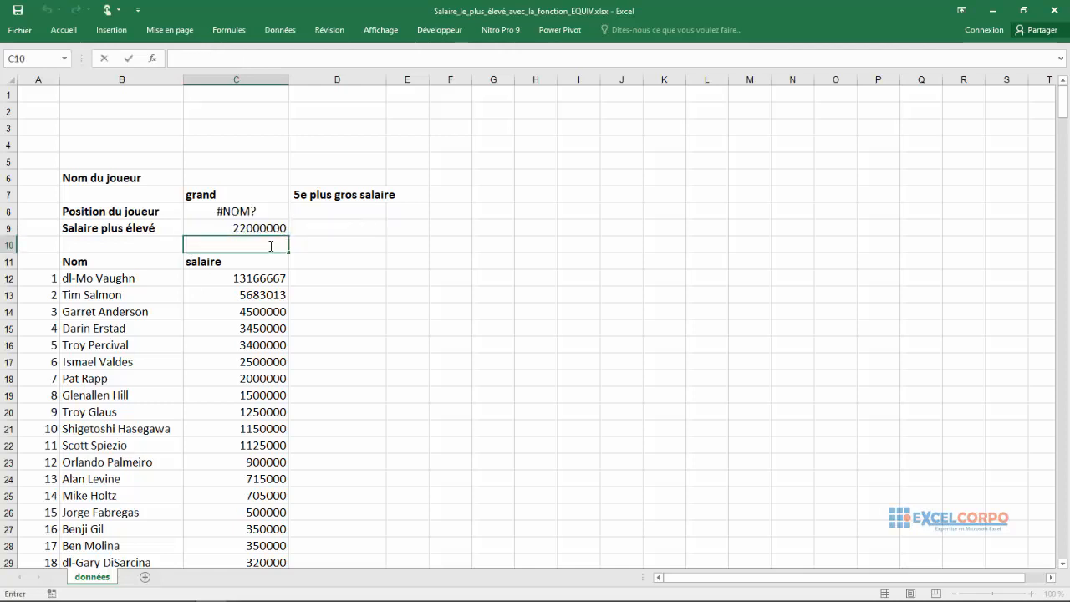
Step: Complete the EQUIV formula in C8 as =EQUIV(C9;salaire;0), using the named range salaire and an exact match
{"action": "left_click", "coordinate": [258, 211]}
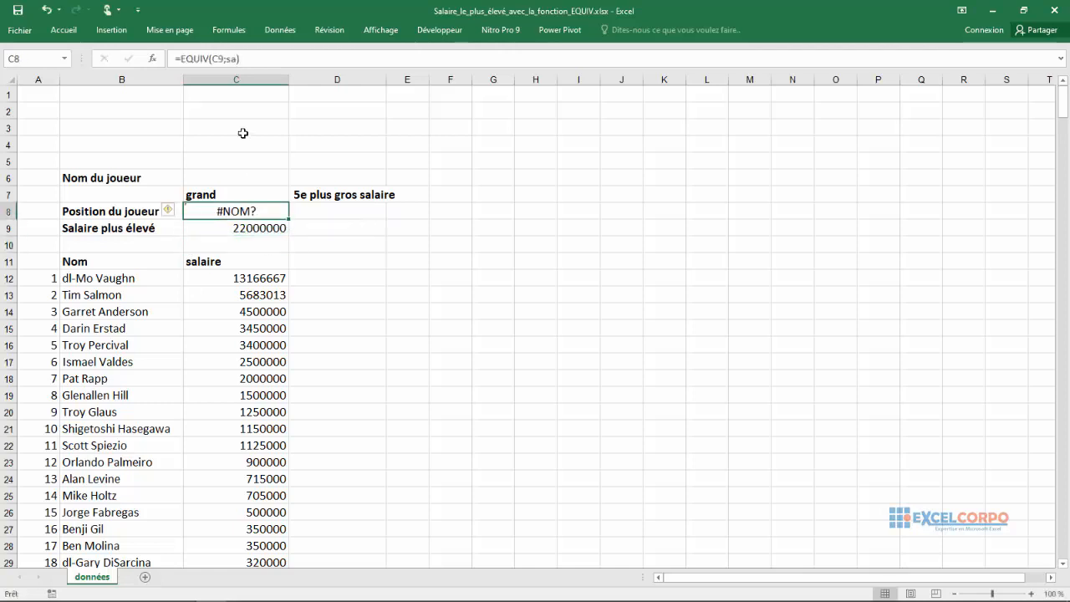
{"action": "left_click", "coordinate": [239, 58]}
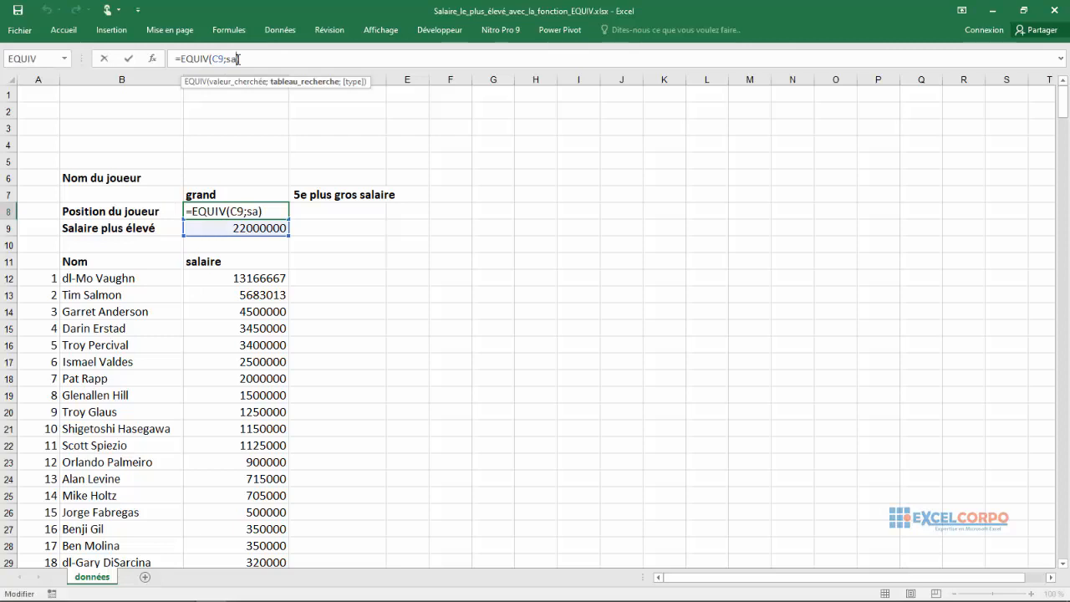
{"action": "key", "text": "BackSpace"}
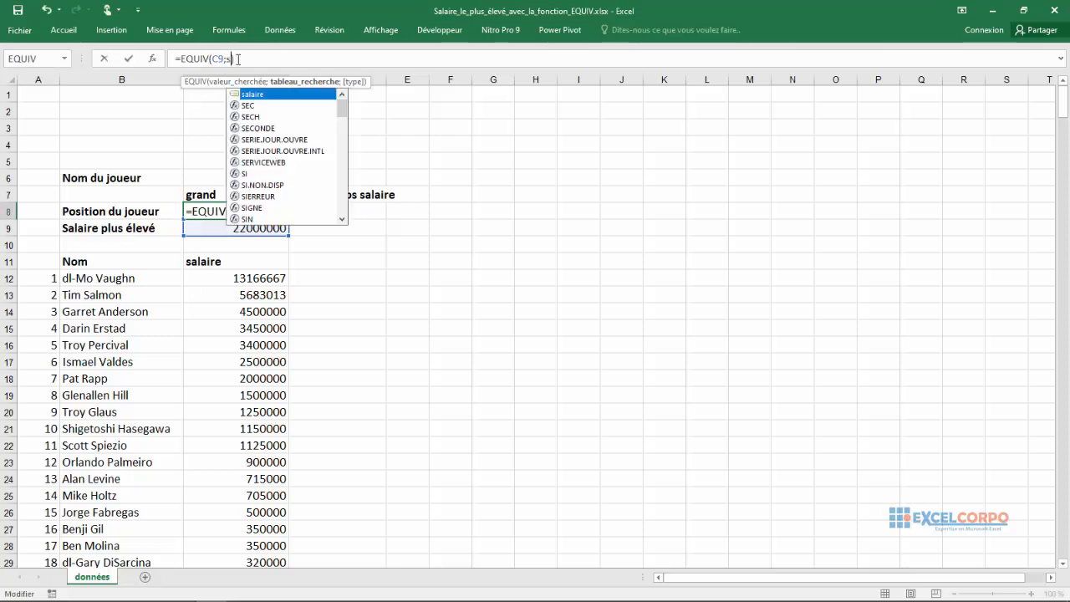
{"action": "double_click", "coordinate": [266, 94]}
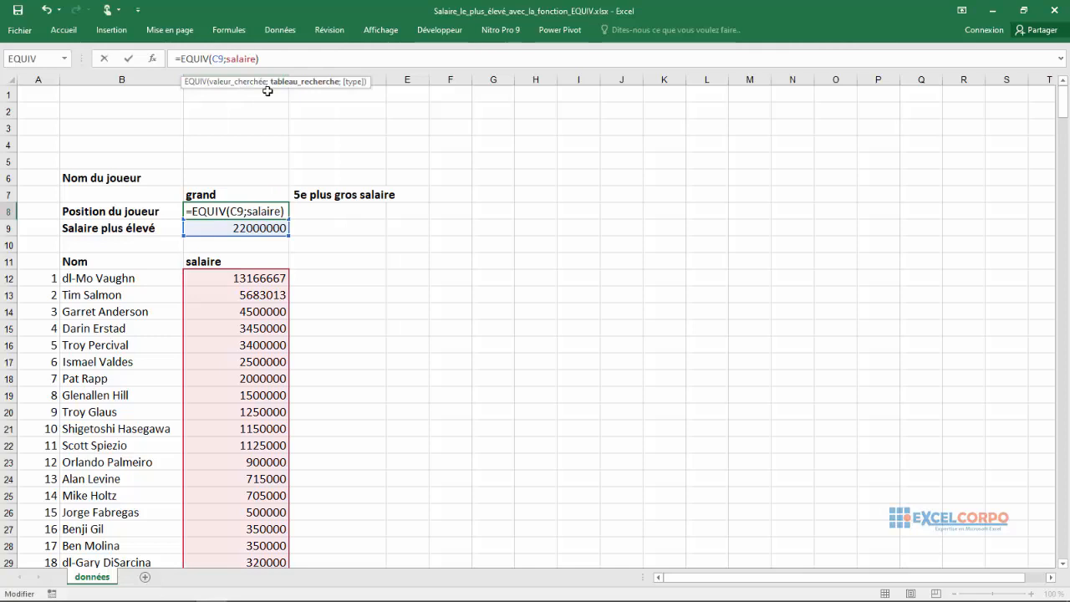
{"action": "type", "text": ";"}
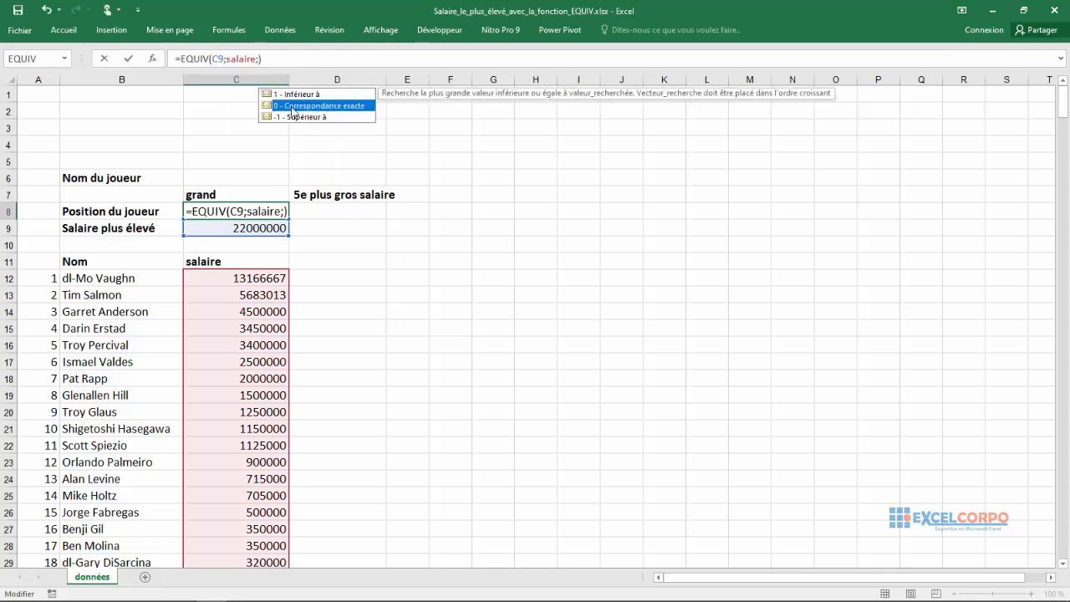
{"action": "double_click", "coordinate": [291, 107]}
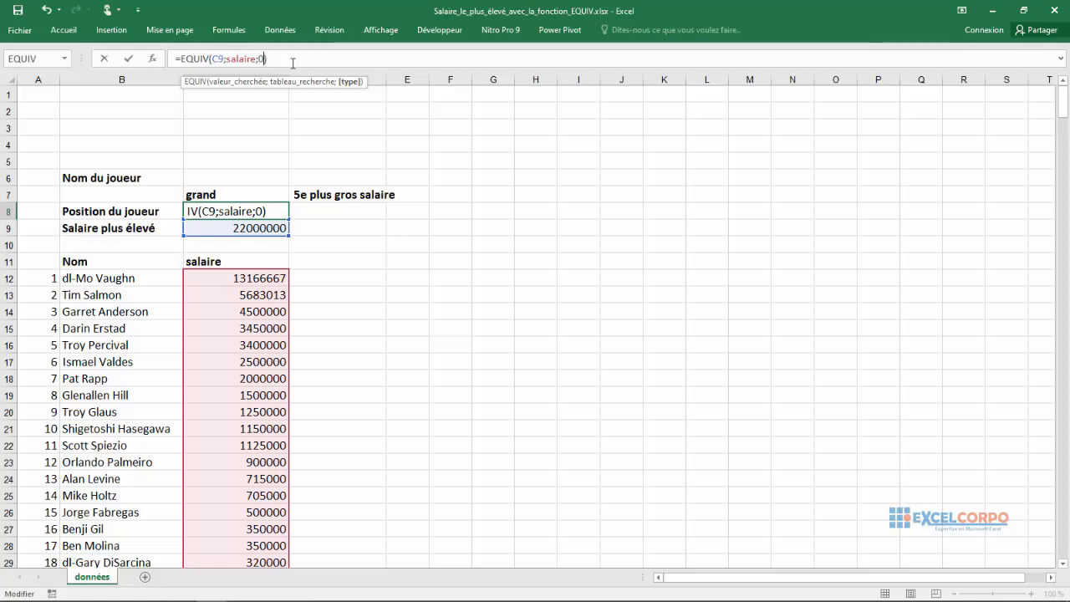
{"action": "key", "text": "ctrl+Return"}
{"action": "key", "text": "Down"}
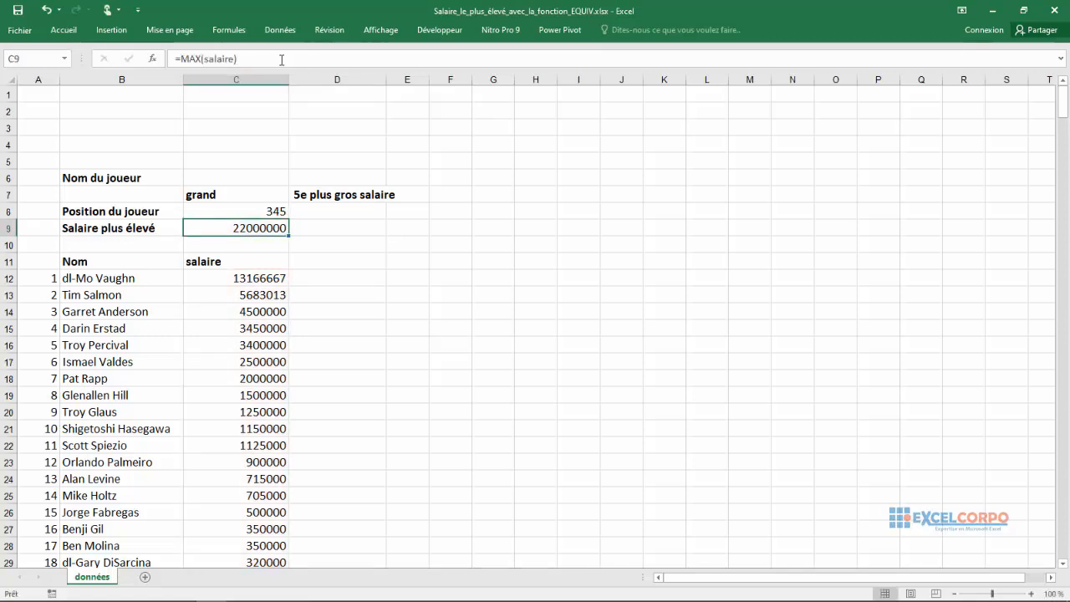
{"action": "left_click", "coordinate": [233, 212]}
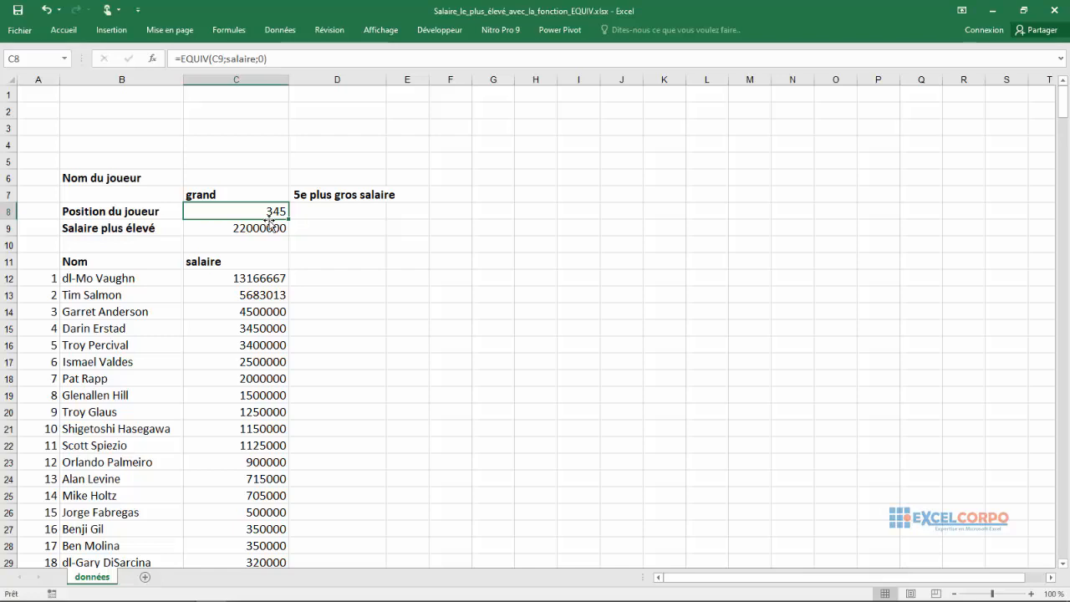
Step: Look up the top earner's name in C6, beside Nom du joueur, with the formula =RECHERCHEV(C8;recherche;2;FAUX)
{"action": "left_click", "coordinate": [235, 182]}
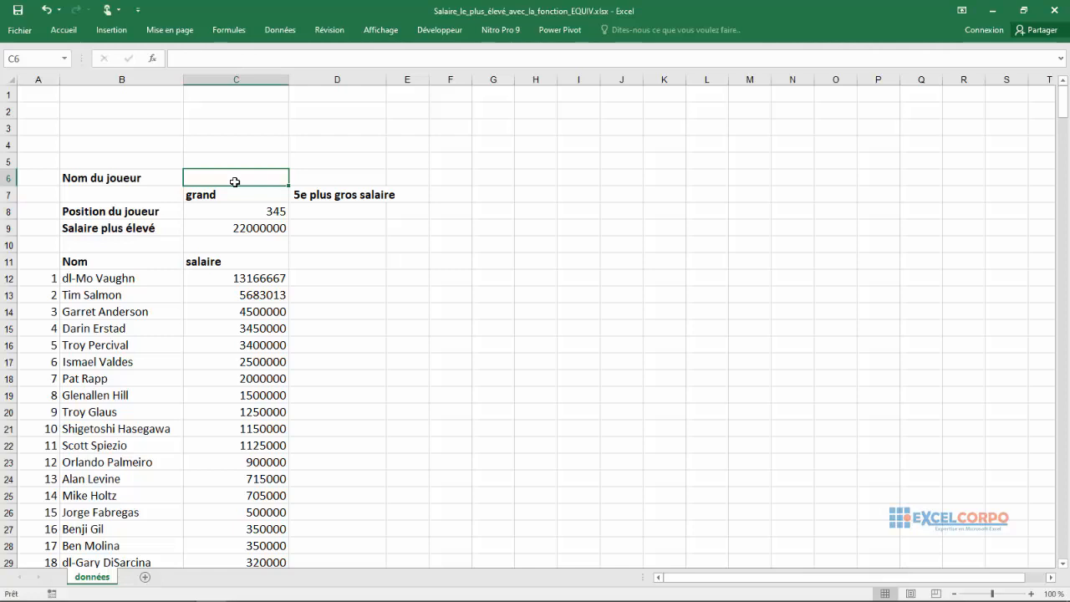
{"action": "type", "text": "=rech"}
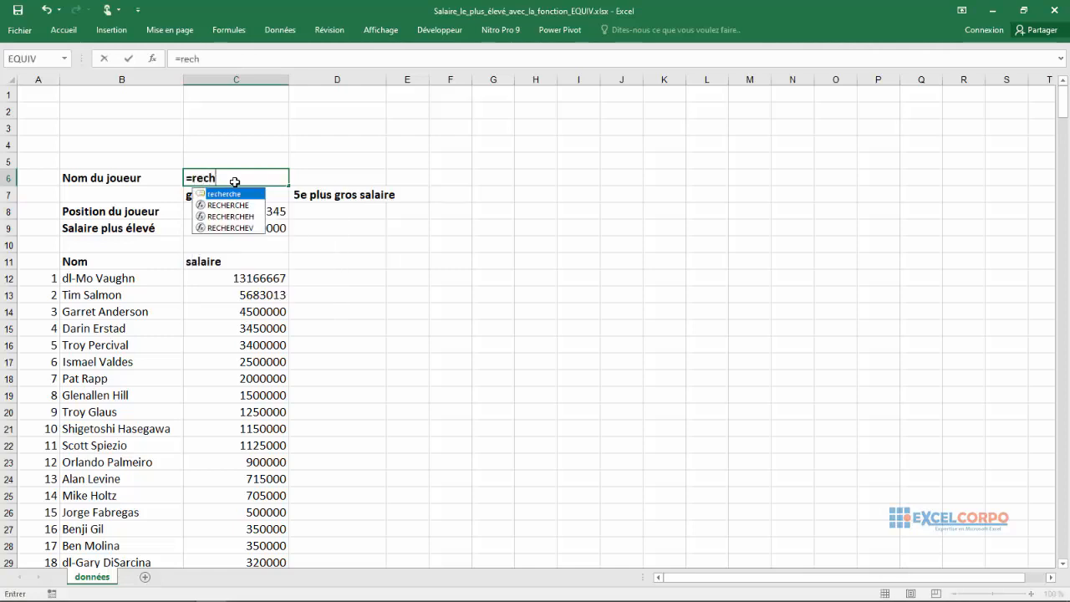
{"action": "left_click", "coordinate": [232, 228]}
{"action": "double_click", "coordinate": [232, 228]}
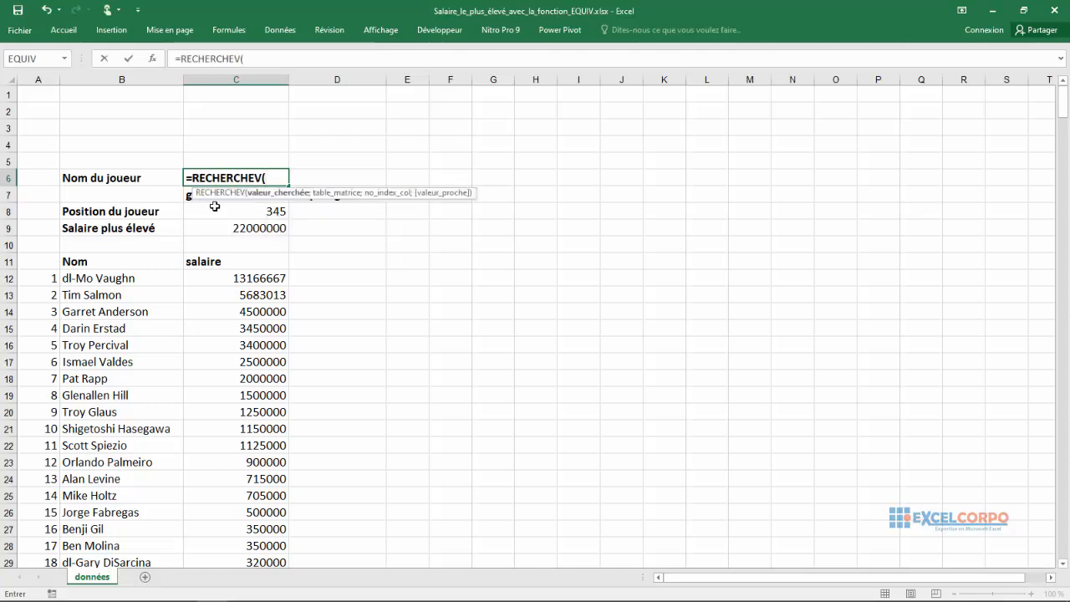
{"action": "left_click", "coordinate": [215, 207]}
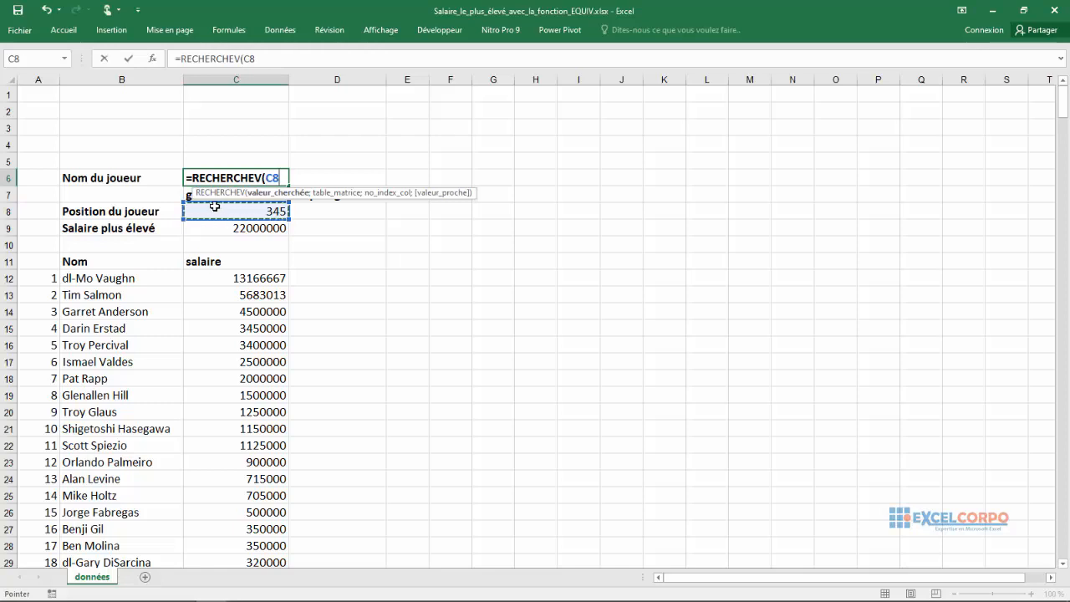
{"action": "type", "text": ";"}
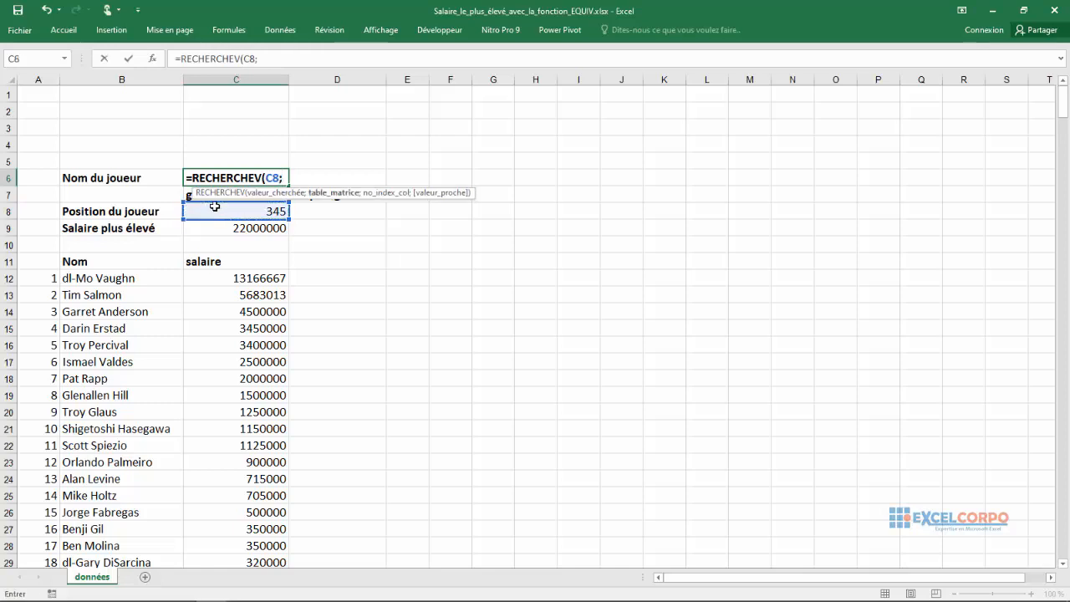
{"action": "type", "text": "re"}
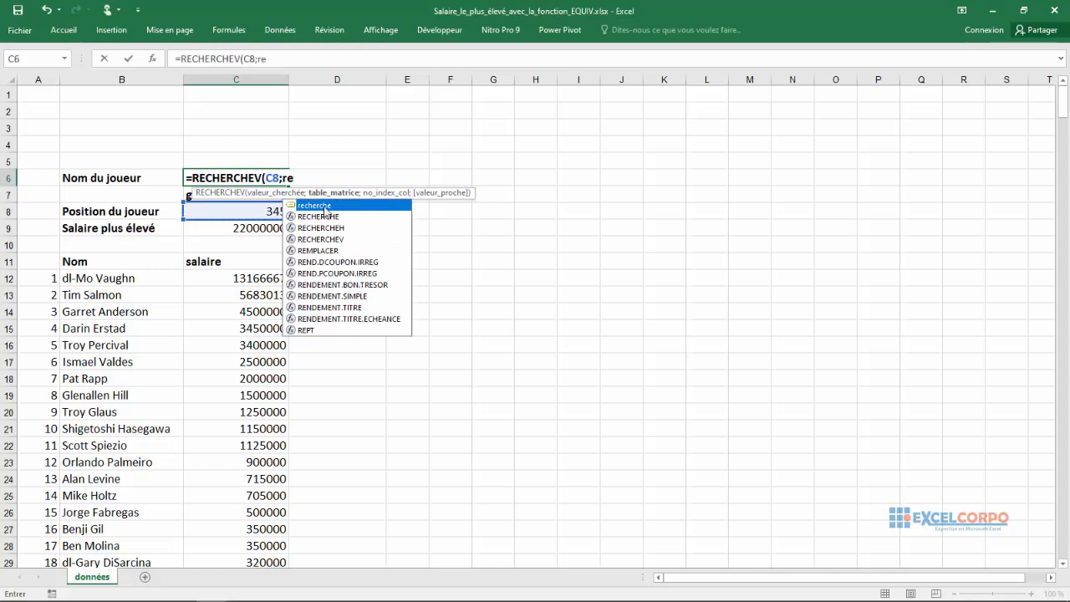
{"action": "double_click", "coordinate": [321, 205]}
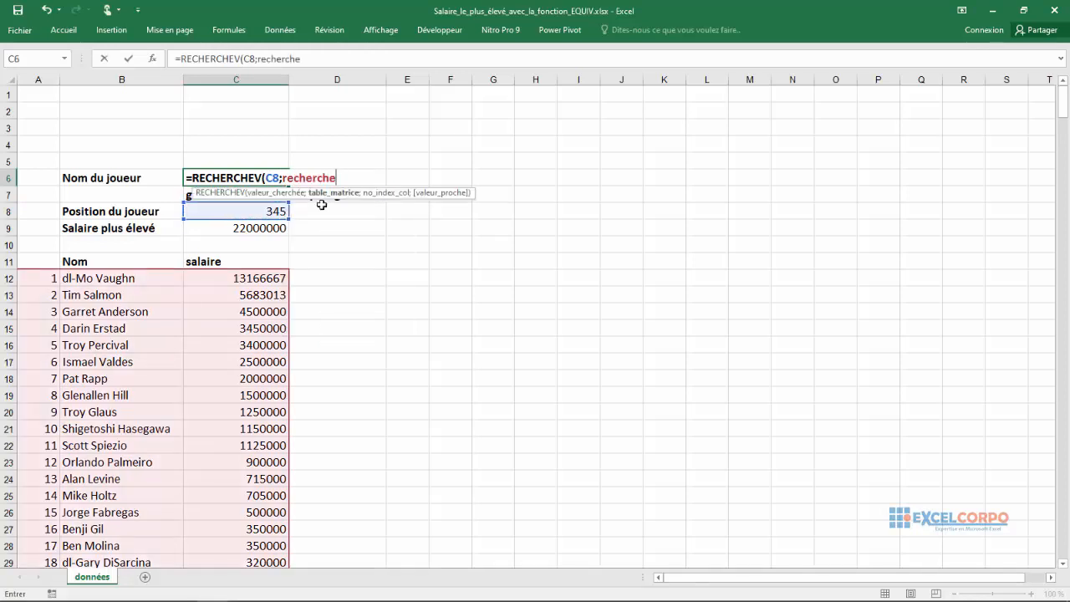
{"action": "type", "text": ";"}
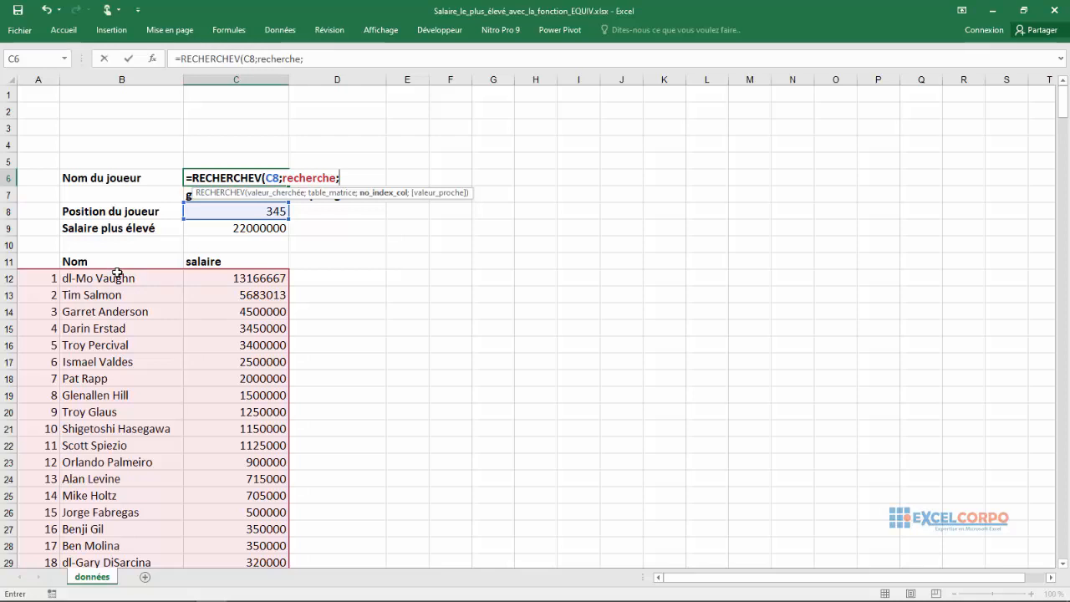
{"action": "type", "text": "2"}
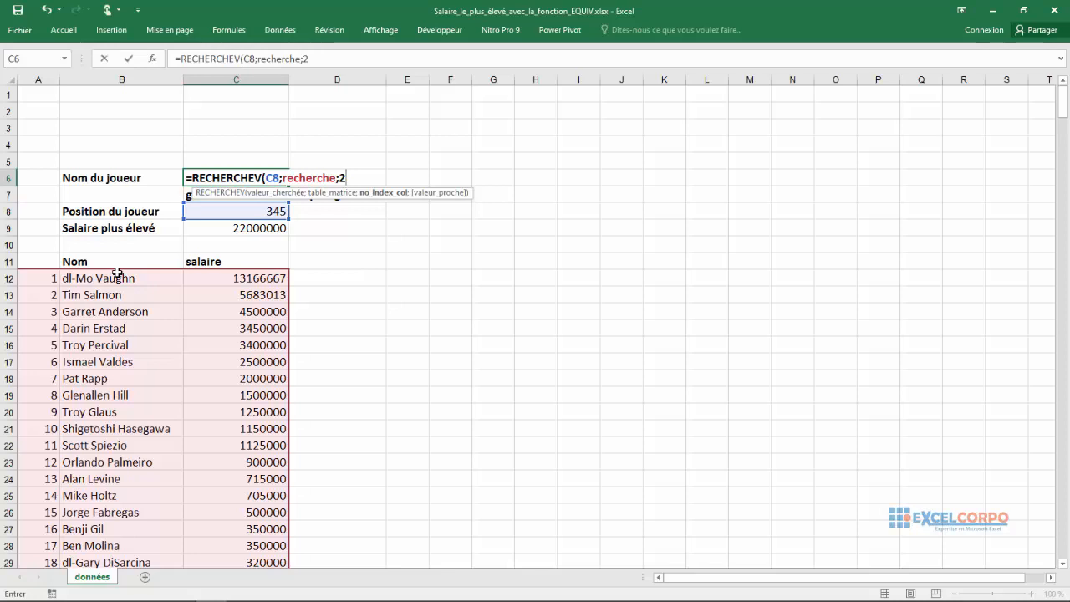
{"action": "type", "text": ";"}
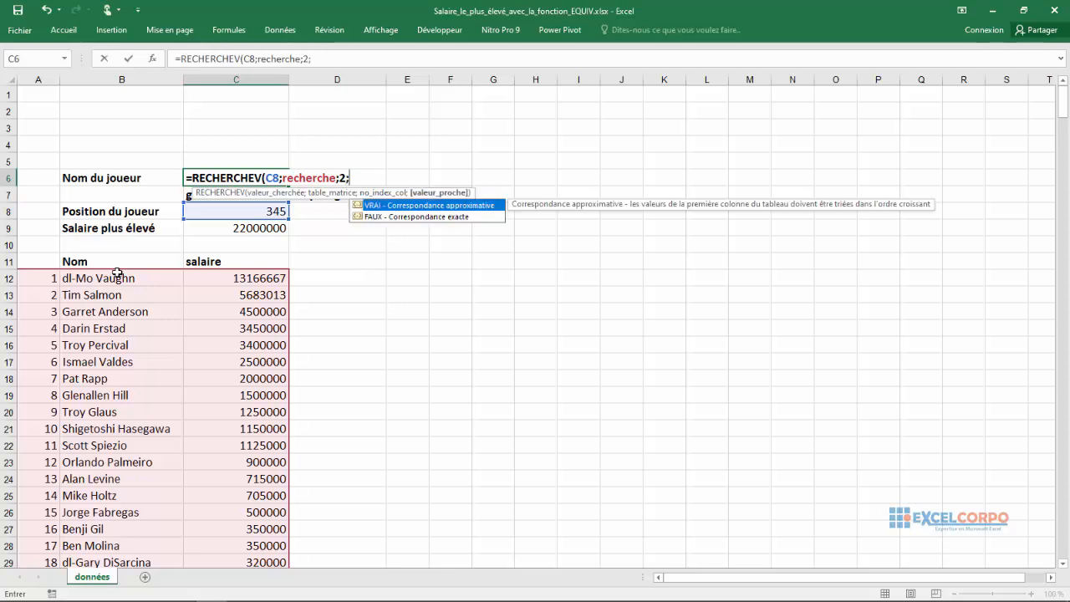
{"action": "type", "text": "F"}
{"action": "double_click", "coordinate": [398, 216]}
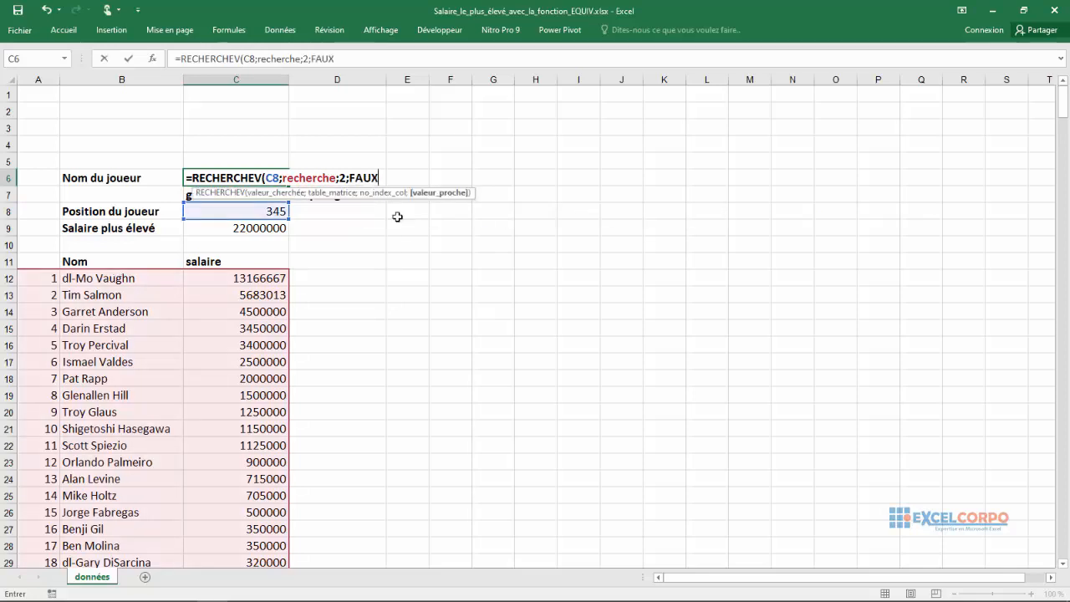
{"action": "type", "text": ")"}
{"action": "key", "text": "Return"}
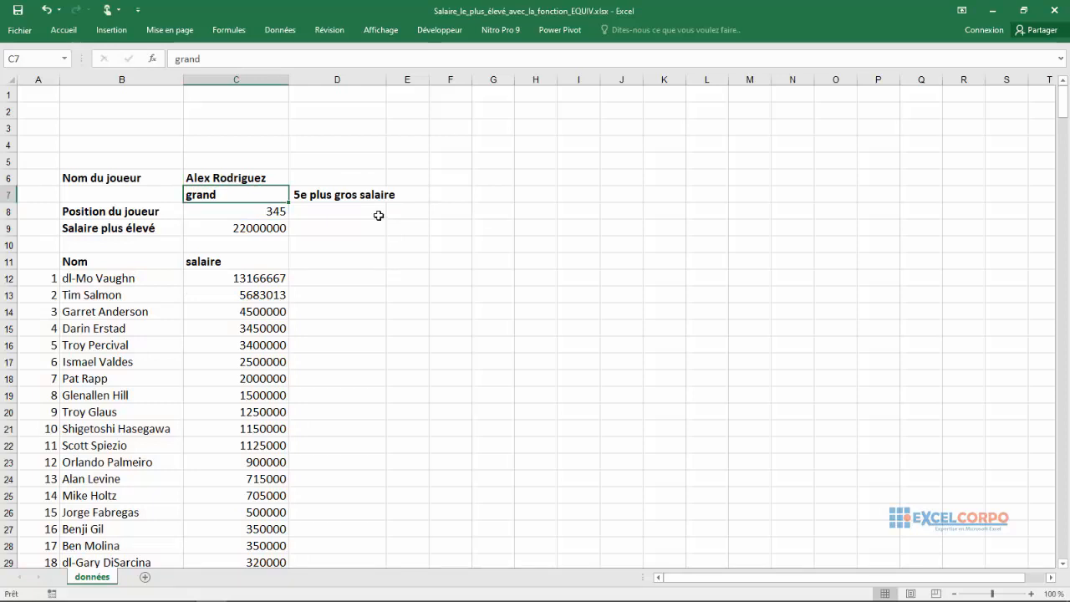
{"action": "left_click", "coordinate": [225, 175]}
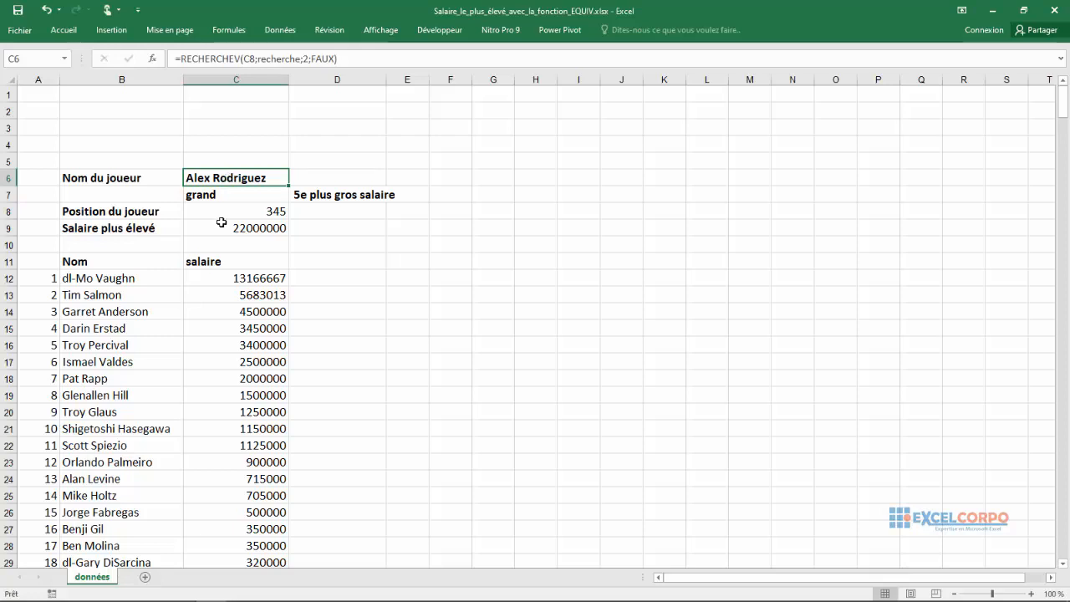
{"action": "left_click_drag", "start_coordinate": [220, 222], "coordinate": [223, 214]}
{"action": "left_click", "coordinate": [223, 214]}
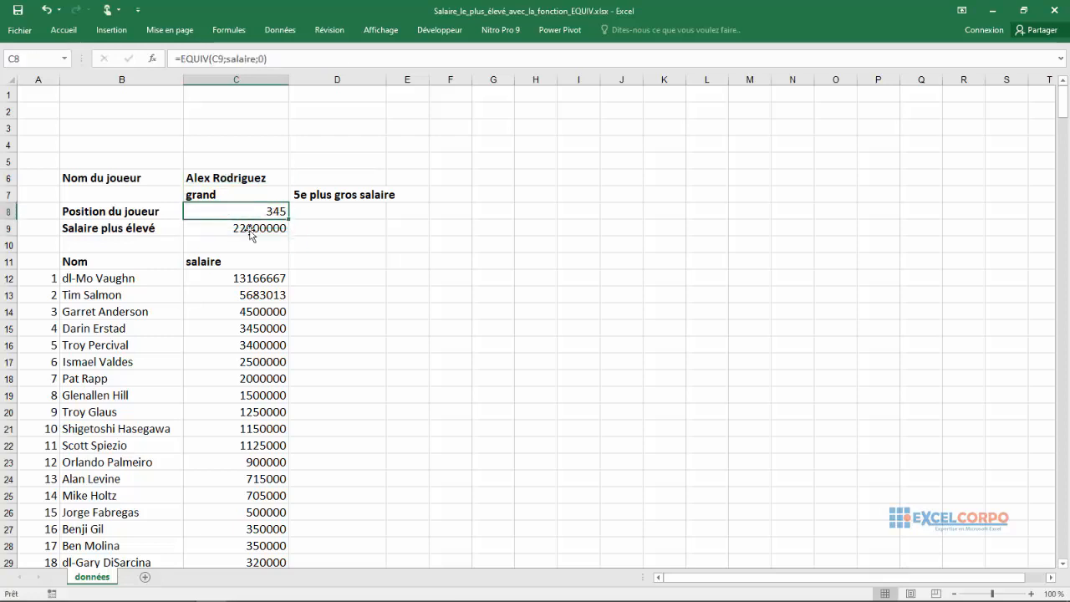
Step: Calculate the fifth-highest salary in D9, under 5e plus gros salaire, with the formula =GRANDE.VALEUR(salaire;5)
{"action": "left_click", "coordinate": [327, 250]}
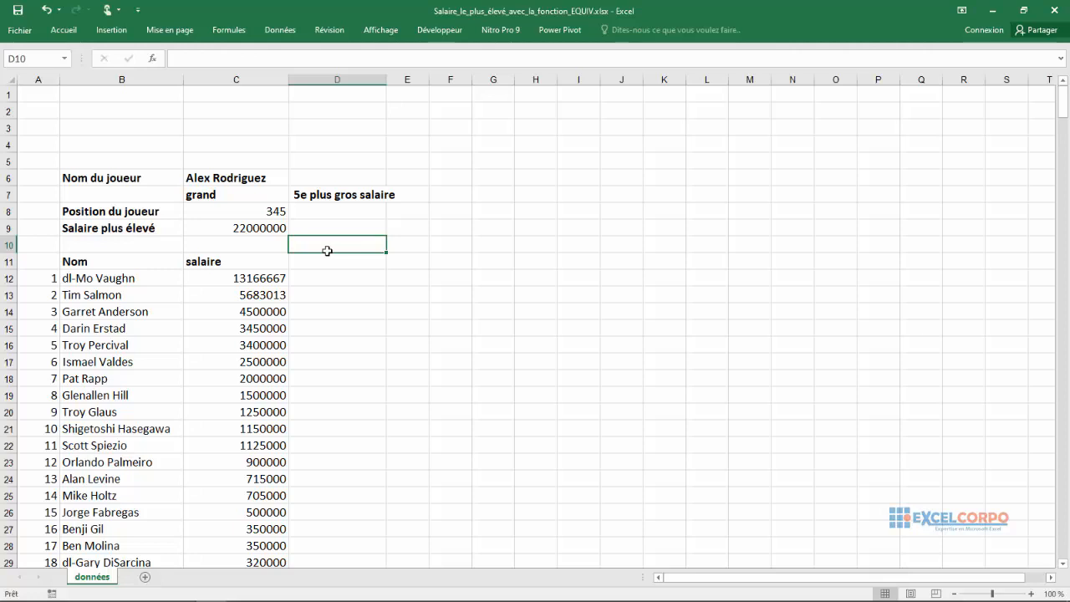
{"action": "left_click", "coordinate": [330, 224]}
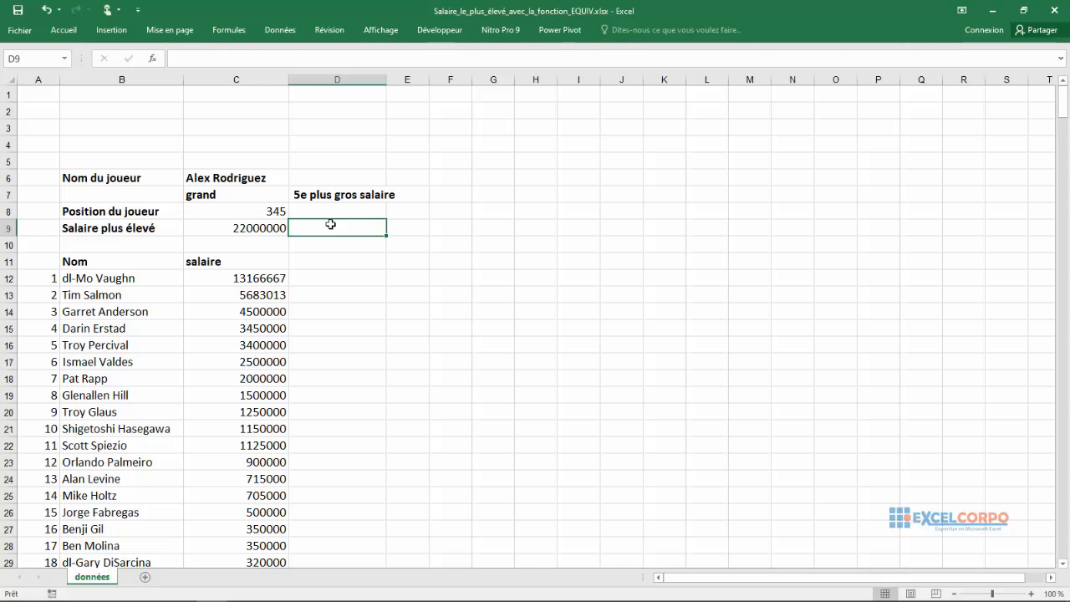
{"action": "type", "text": "=gre"}
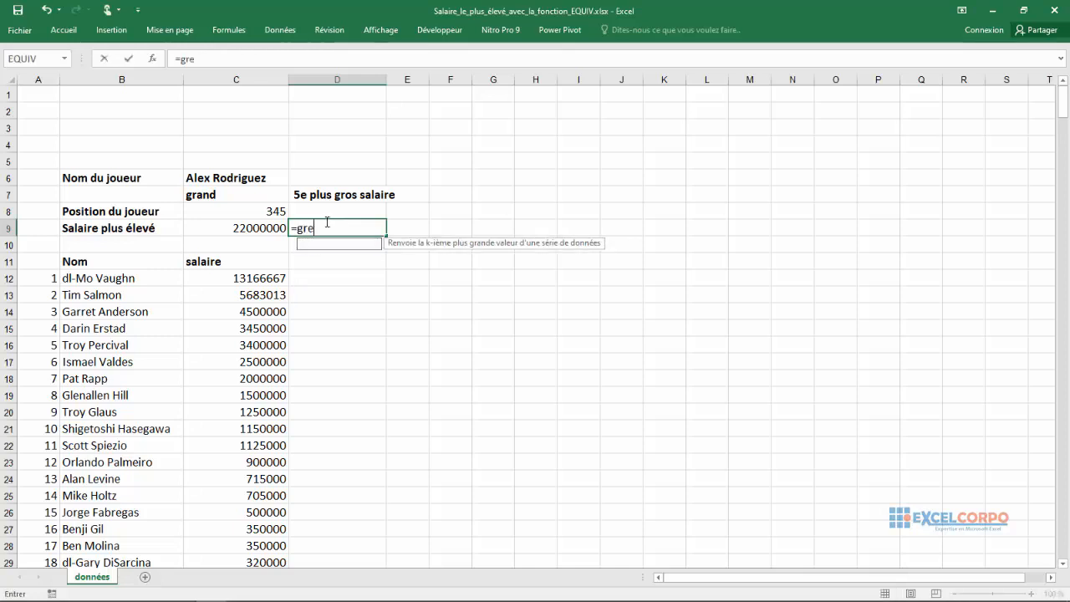
{"action": "key", "text": "BackSpace"}
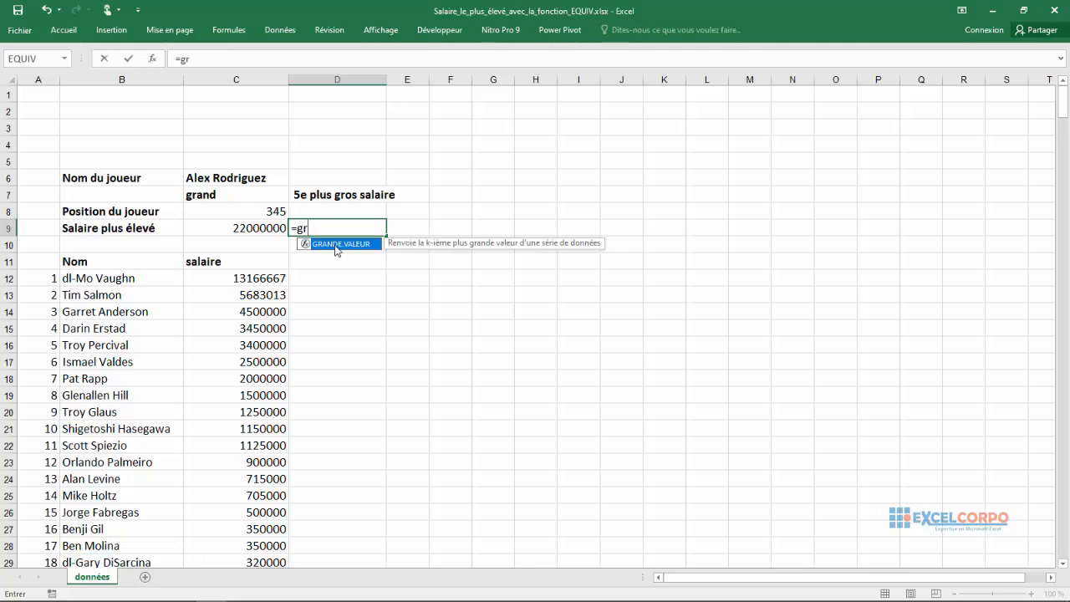
{"action": "double_click", "coordinate": [335, 244]}
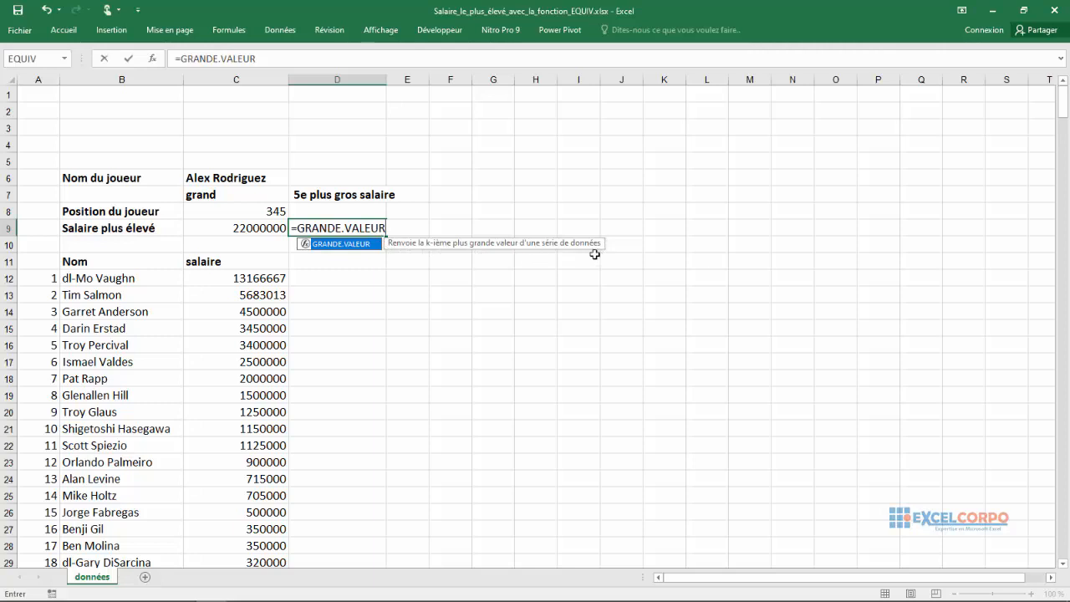
{"action": "double_click", "coordinate": [346, 247]}
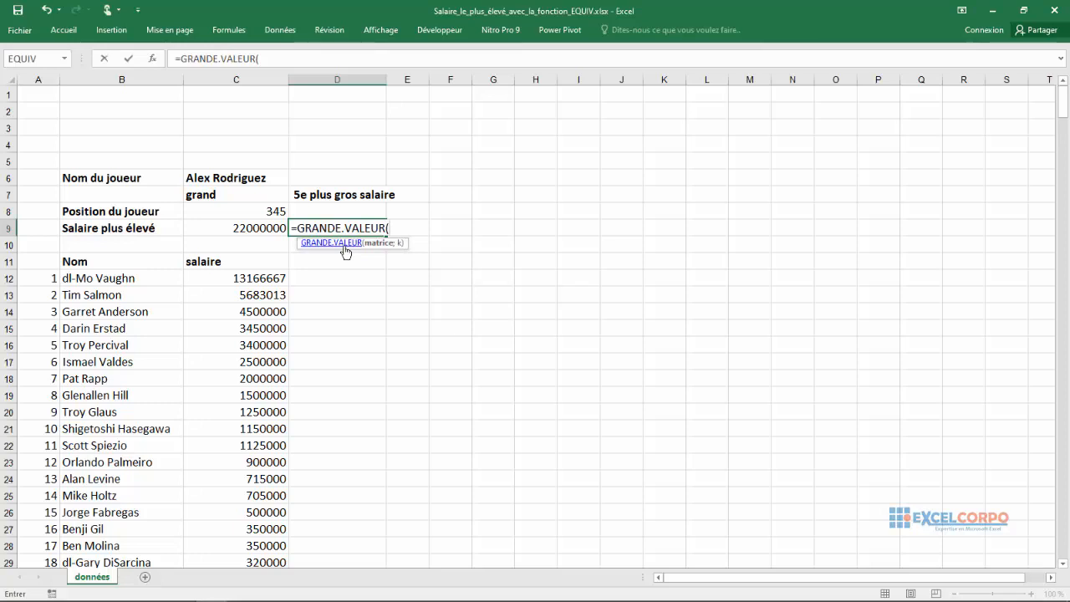
{"action": "type", "text": "sal"}
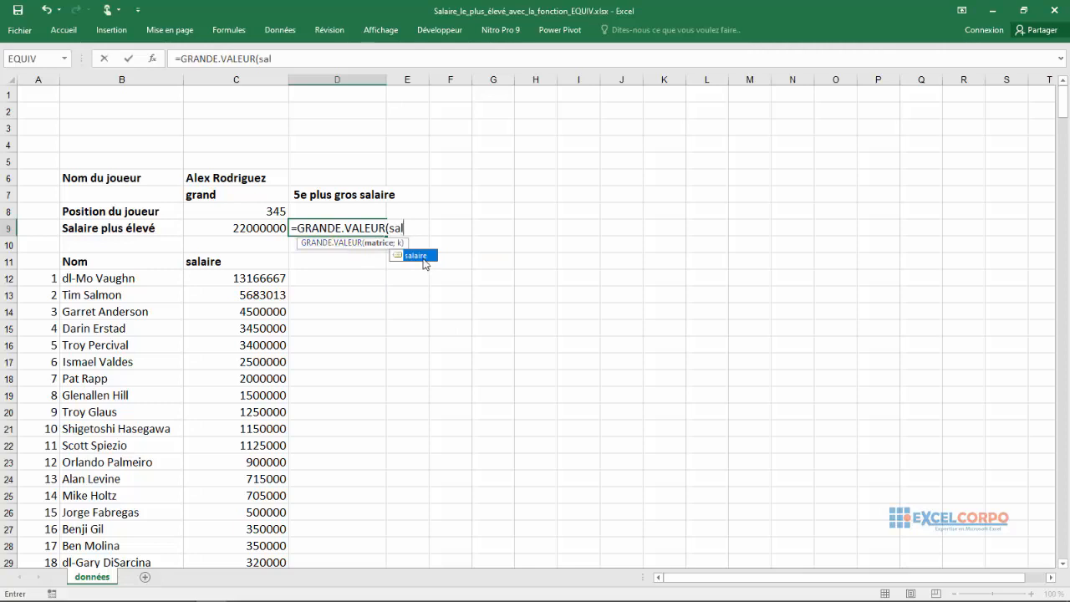
{"action": "double_click", "coordinate": [422, 257]}
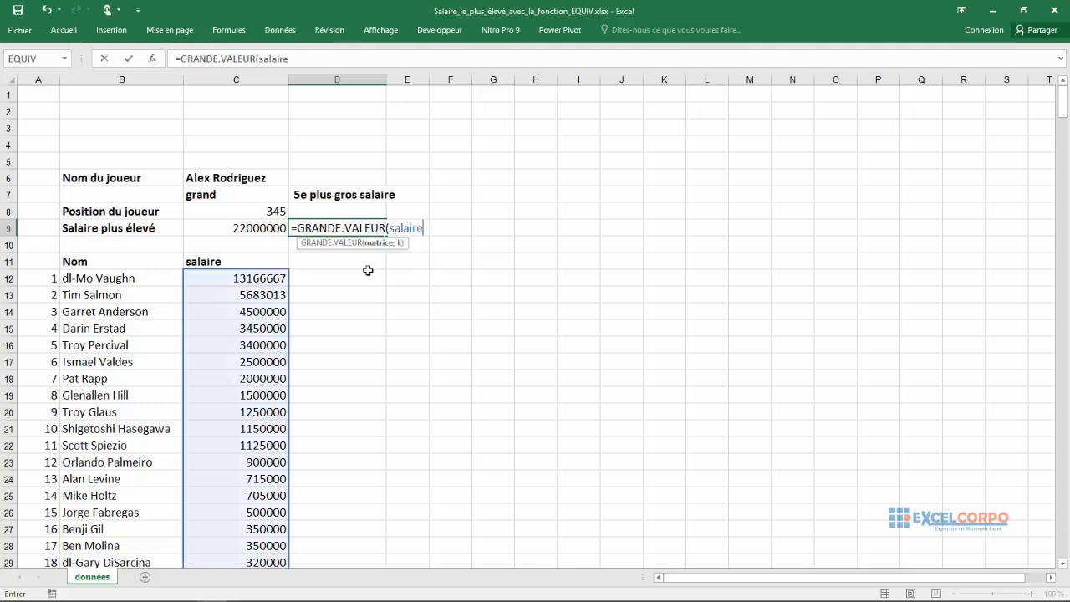
{"action": "type", "text": ";"}
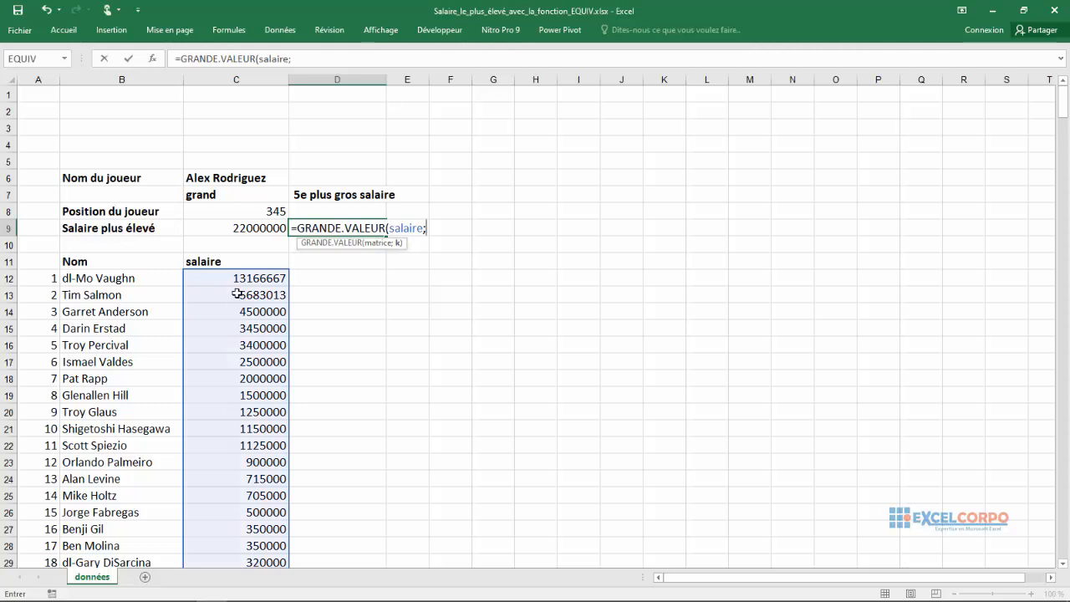
{"action": "type", "text": "5)"}
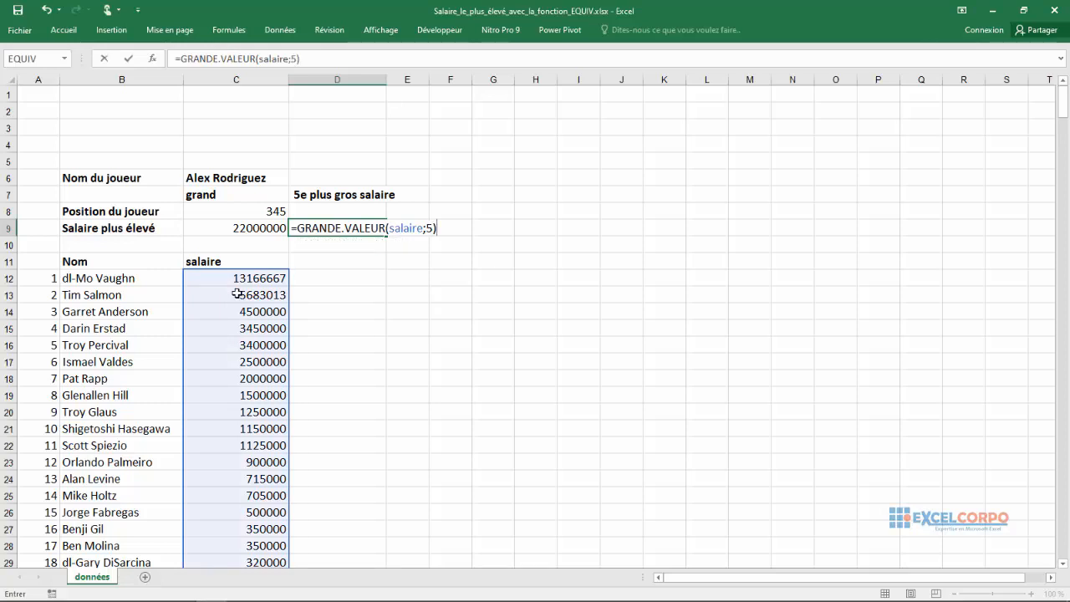
{"action": "key", "text": "Return"}
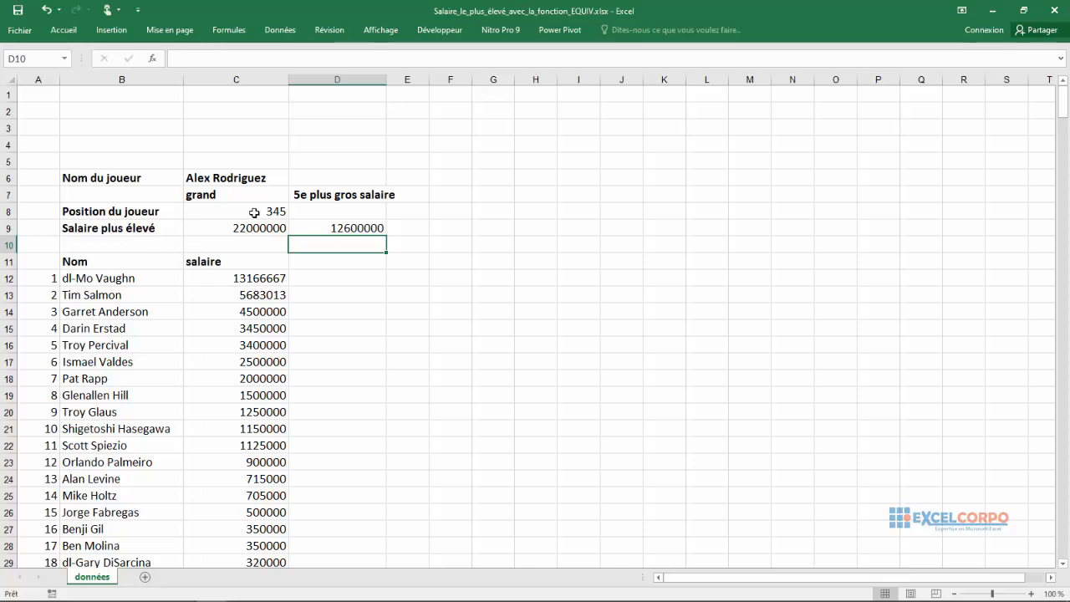
Step: Find the position of the fifth-highest salary in D8, beside Position du joueur, with the formula =EQUIV(D9;salaire;0)
{"action": "left_click", "coordinate": [353, 211]}
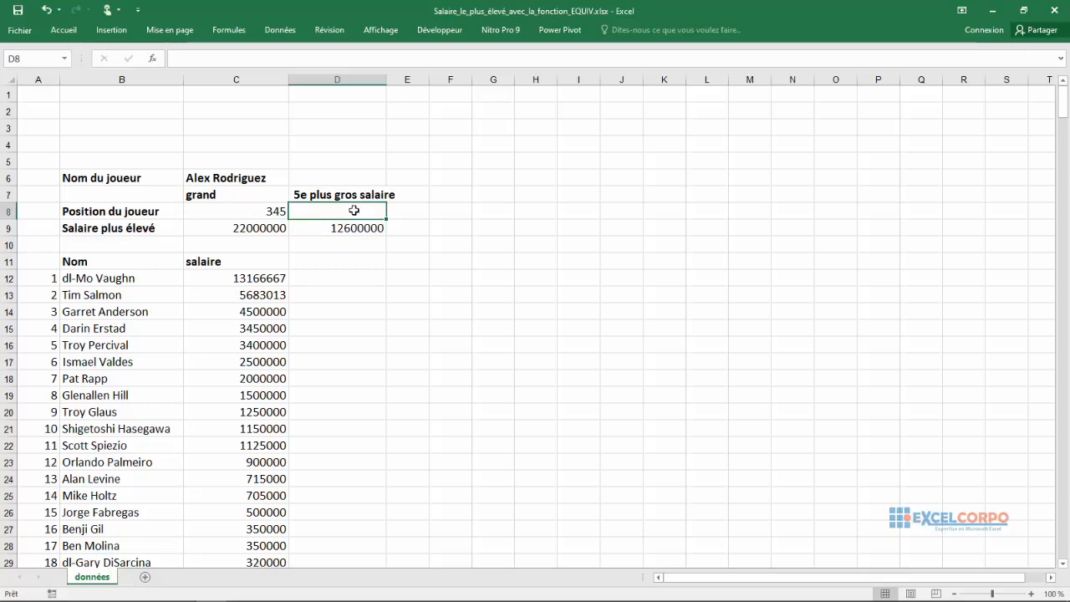
{"action": "type", "text": "=ea"}
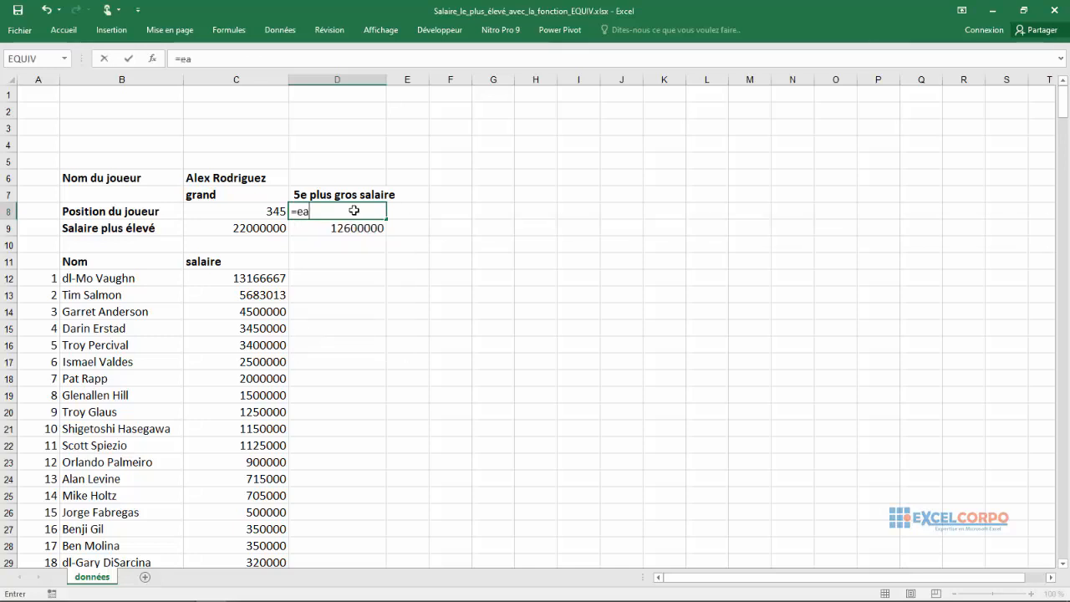
{"action": "key", "text": "BackSpace"}
{"action": "type", "text": "q"}
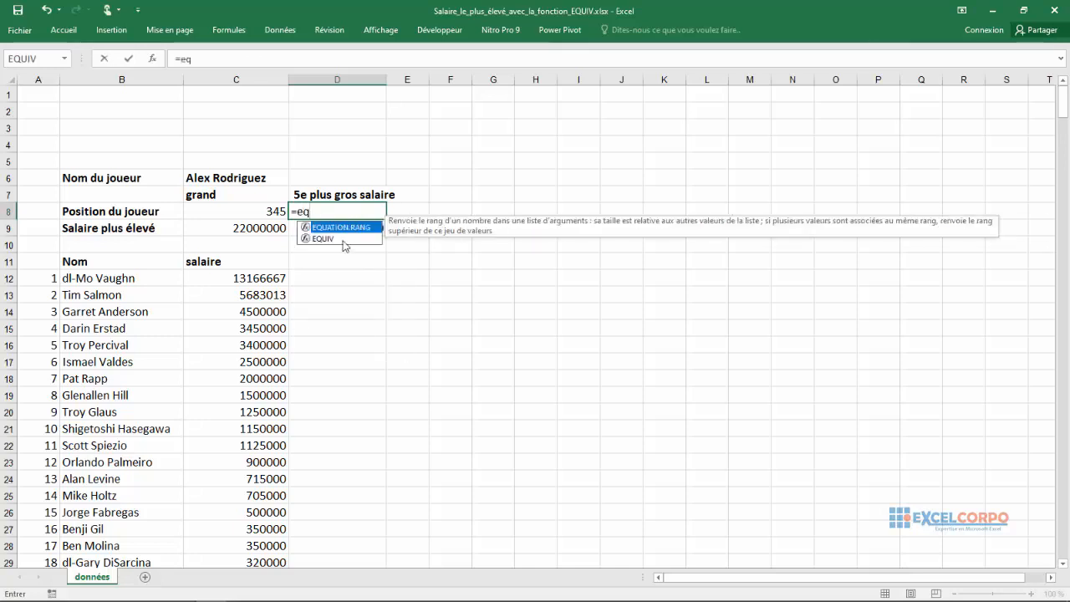
{"action": "double_click", "coordinate": [323, 238]}
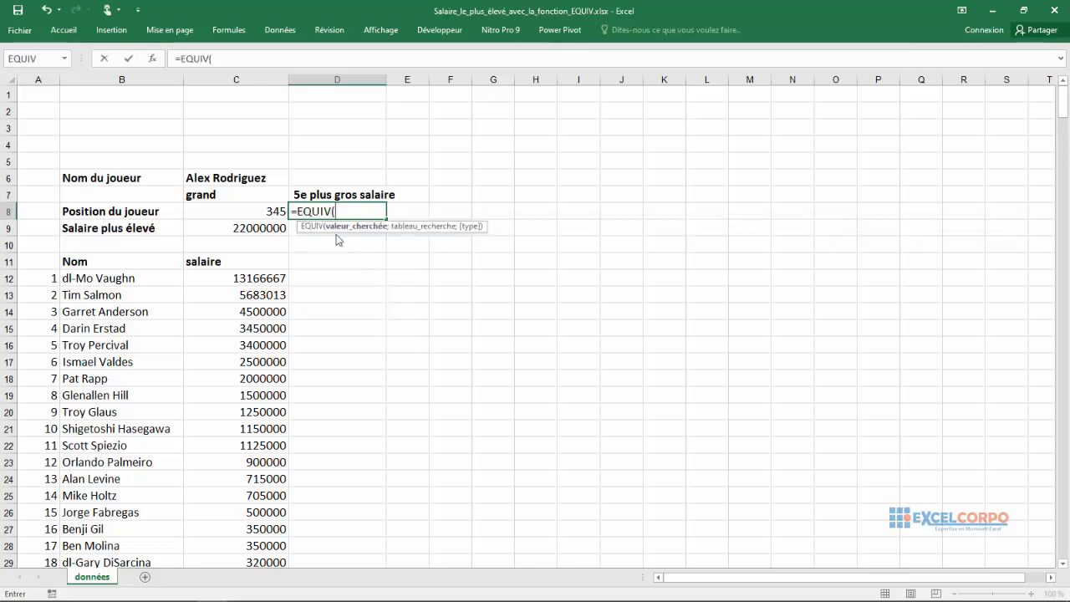
{"action": "left_click", "coordinate": [294, 226]}
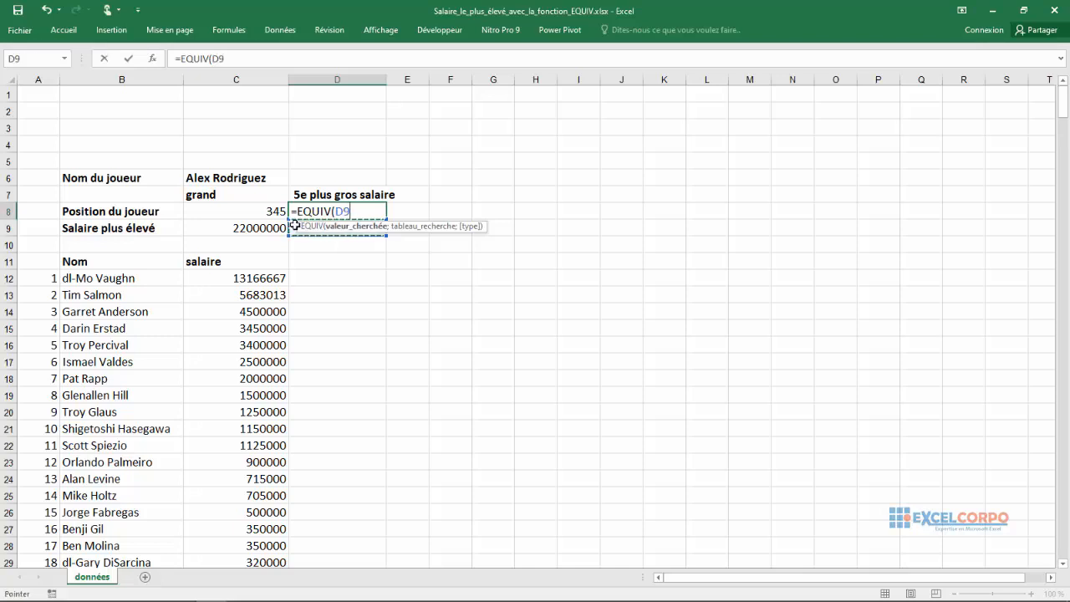
{"action": "type", "text": ";"}
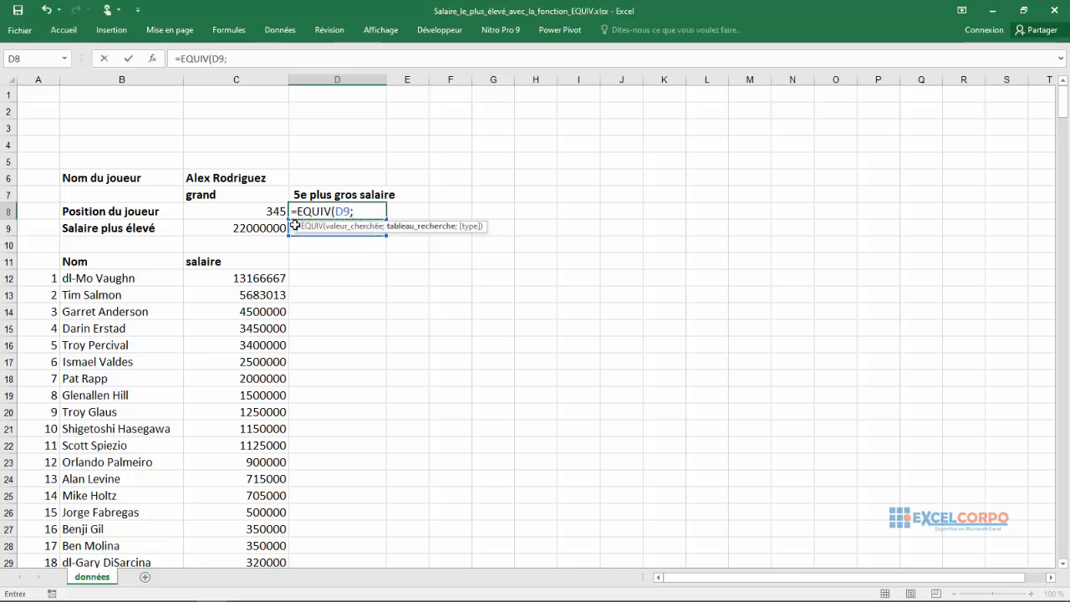
{"action": "type", "text": "sal"}
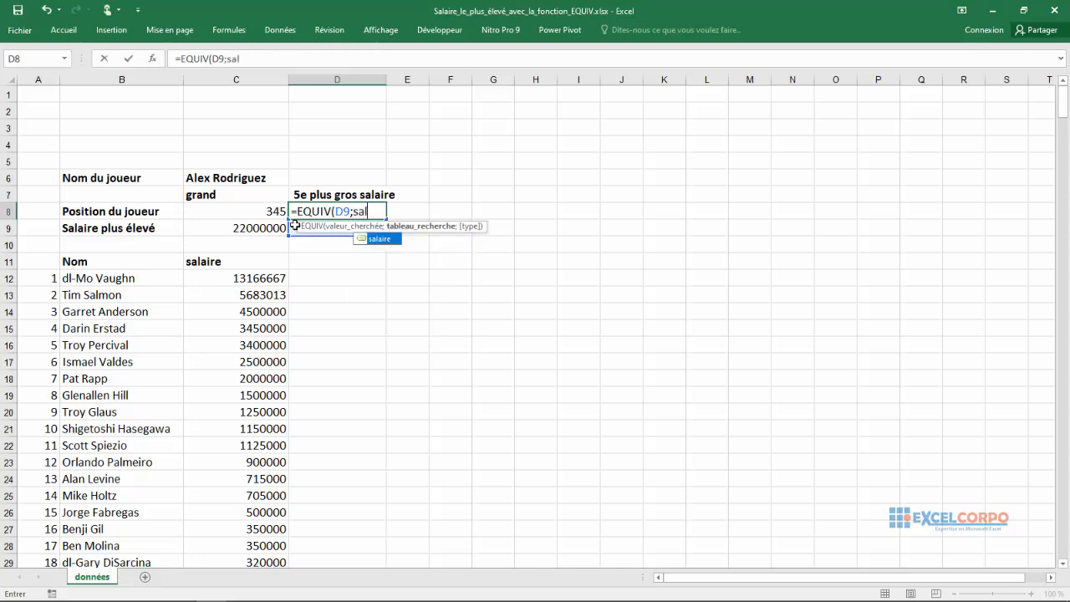
{"action": "double_click", "coordinate": [378, 239]}
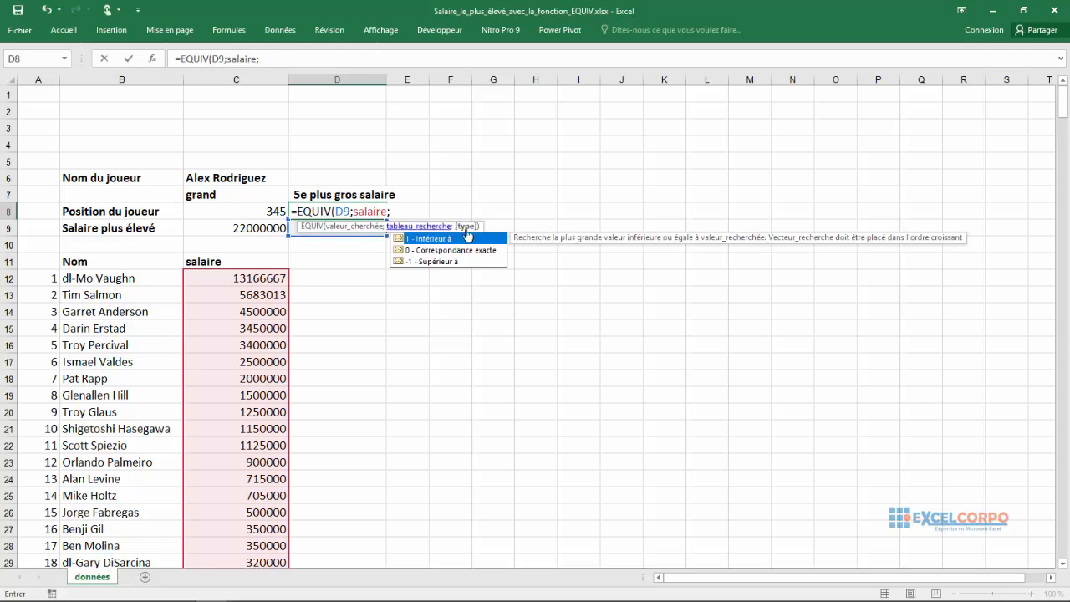
{"action": "left_click", "coordinate": [443, 251]}
{"action": "double_click", "coordinate": [441, 251]}
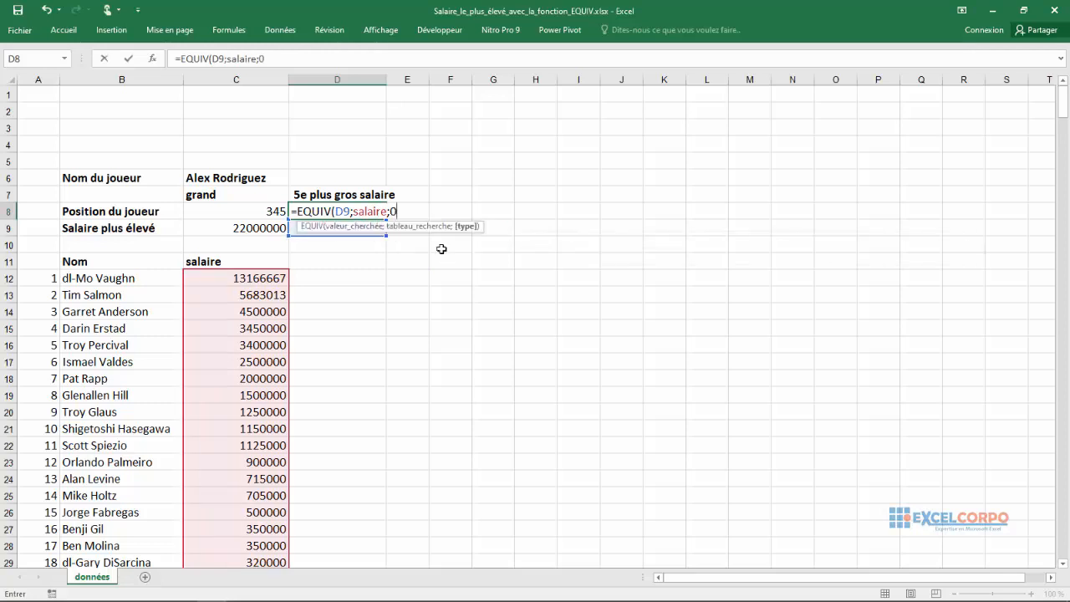
{"action": "type", "text": ")"}
{"action": "key", "text": "Return"}
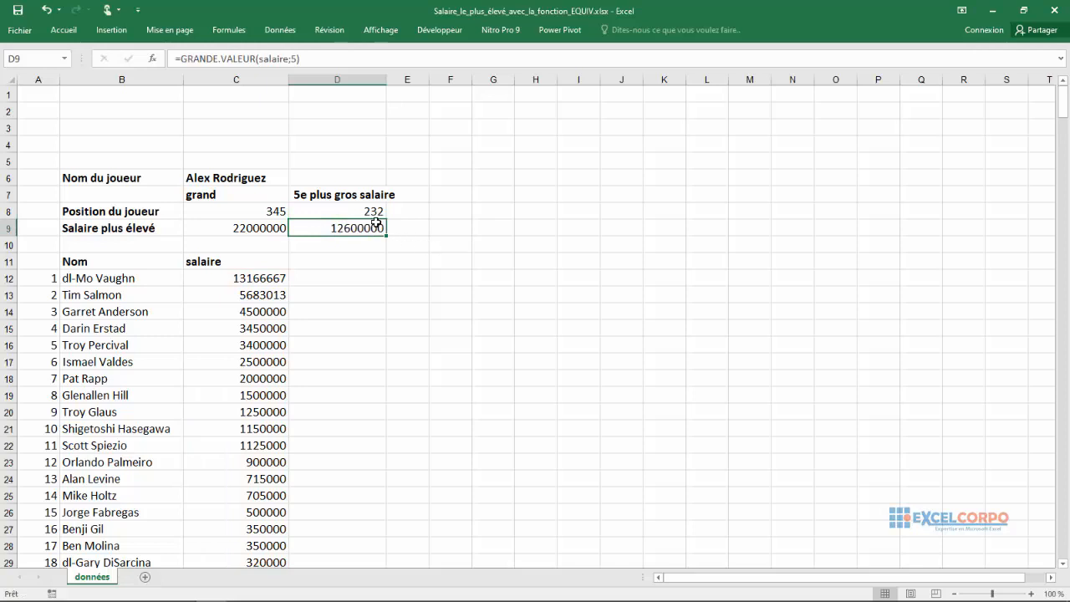
Step: Look up the fifth-highest earner's name in D6, beside Nom du joueur, with =RECHERCHEV(D8;recherche;2), and compare it with the formula in C6
{"action": "key", "text": "Up"}
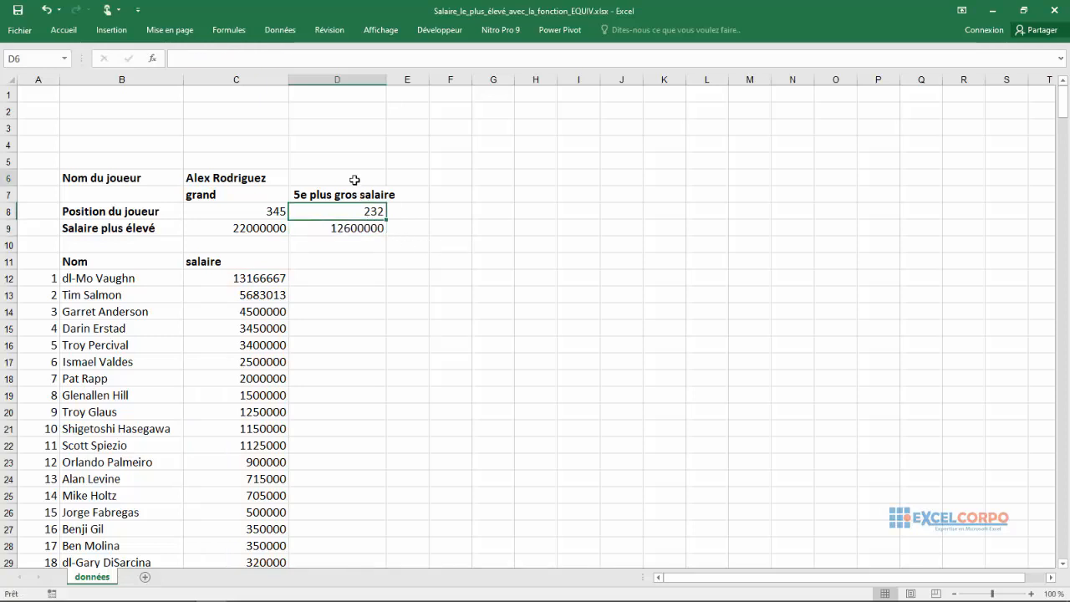
{"action": "left_click", "coordinate": [354, 179]}
{"action": "type", "text": "="}
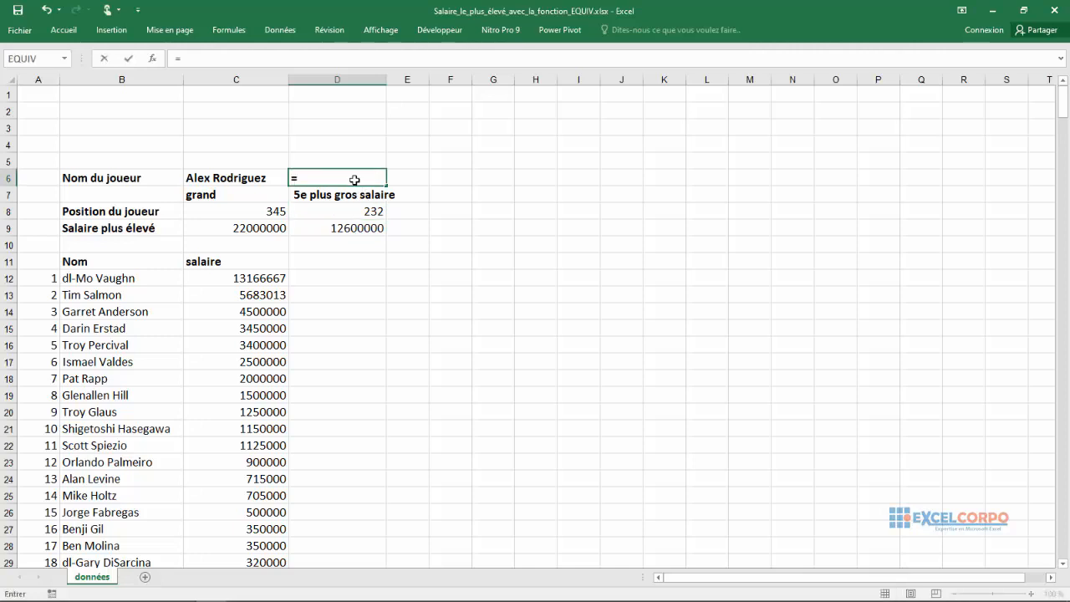
{"action": "type", "text": "recher"}
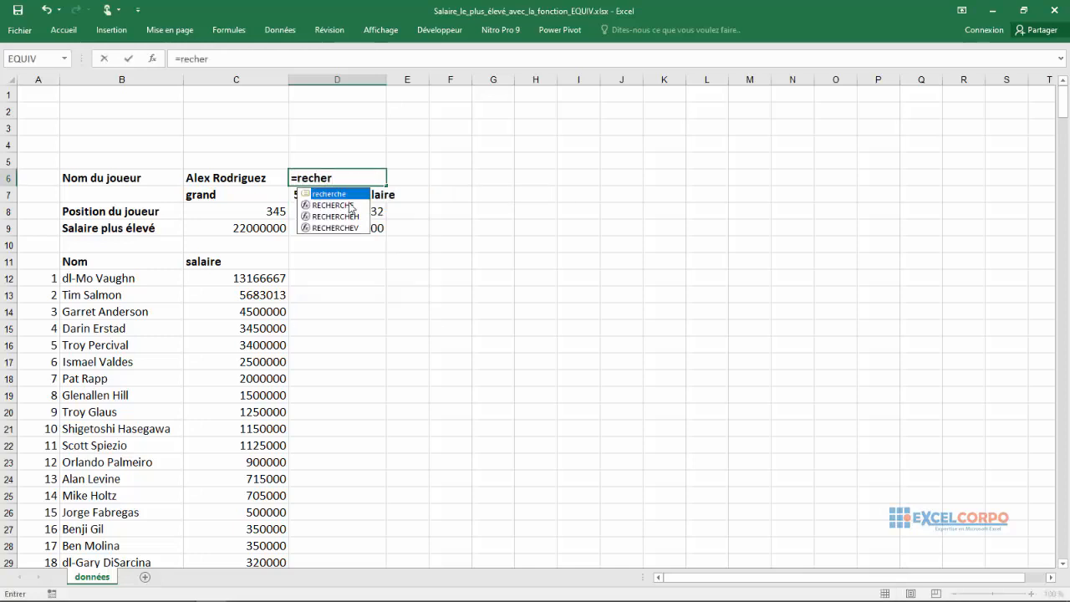
{"action": "double_click", "coordinate": [327, 228]}
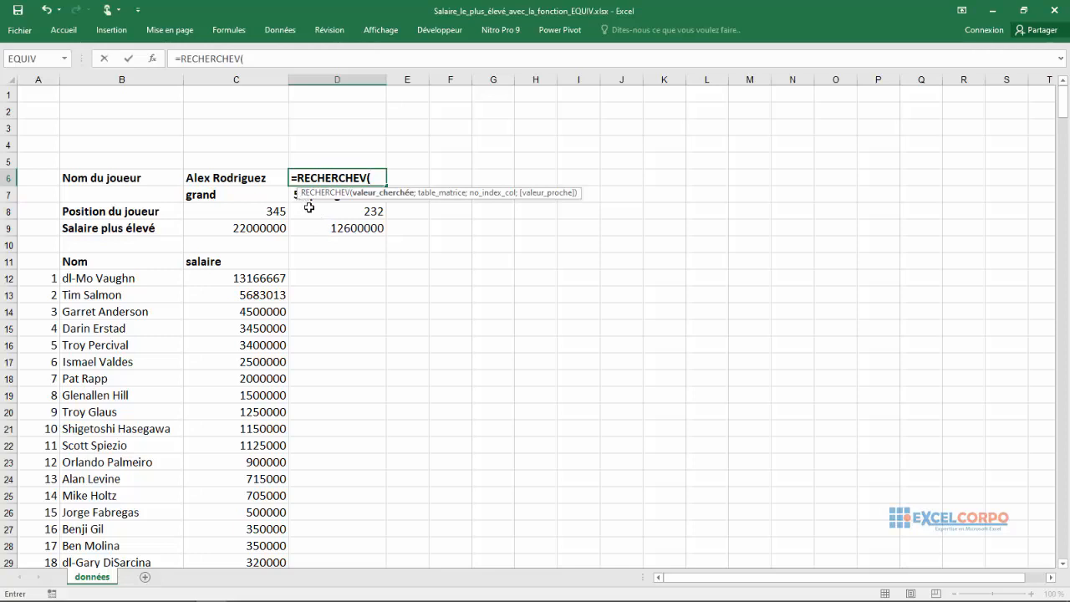
{"action": "left_click", "coordinate": [309, 206]}
{"action": "type", "text": ";rech"}
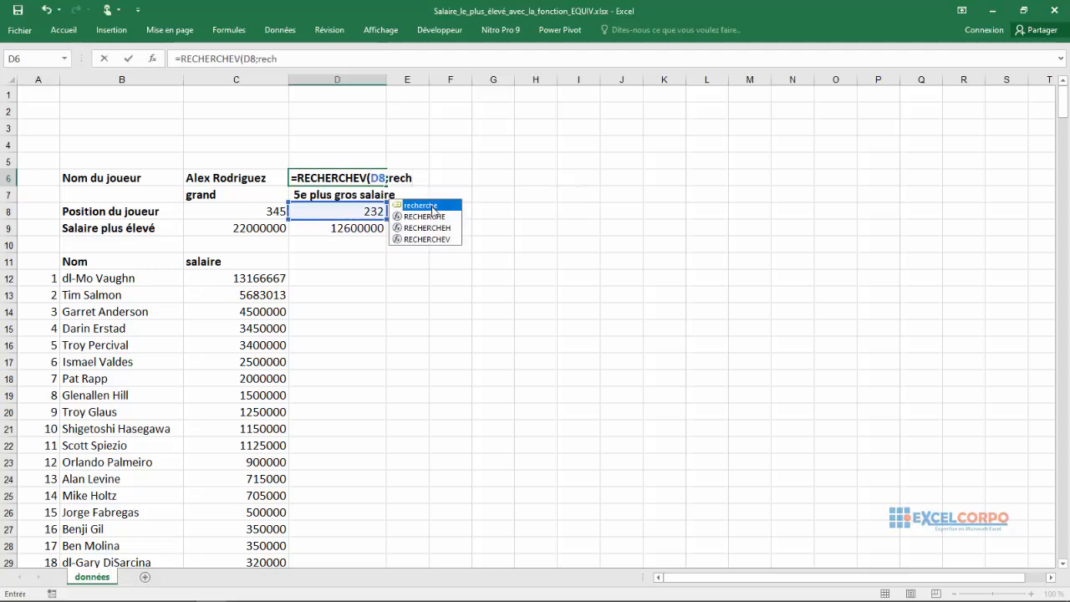
{"action": "double_click", "coordinate": [432, 206]}
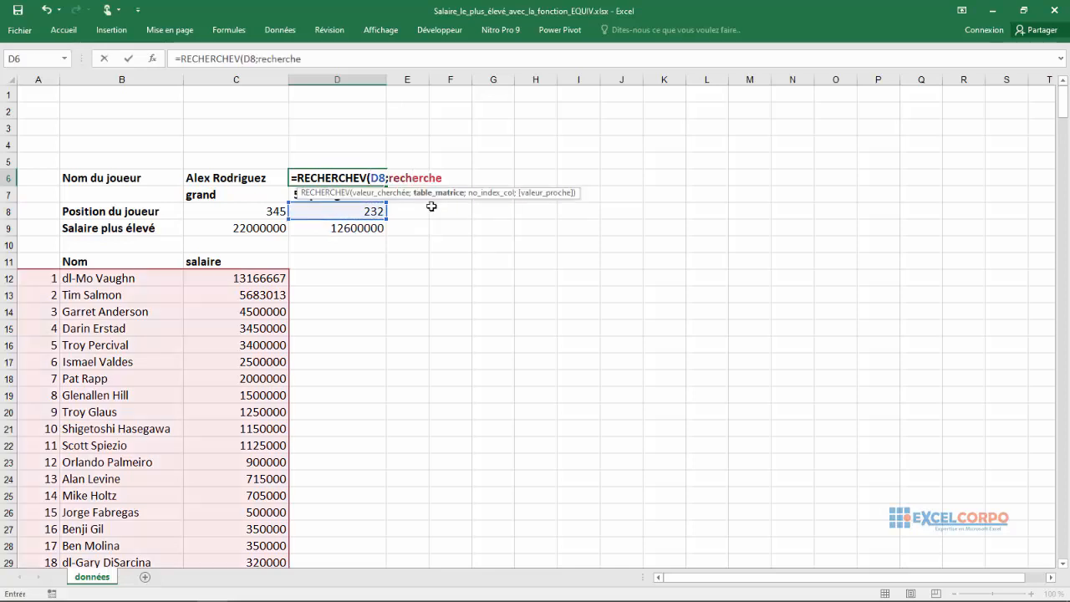
{"action": "type", "text": ";"}
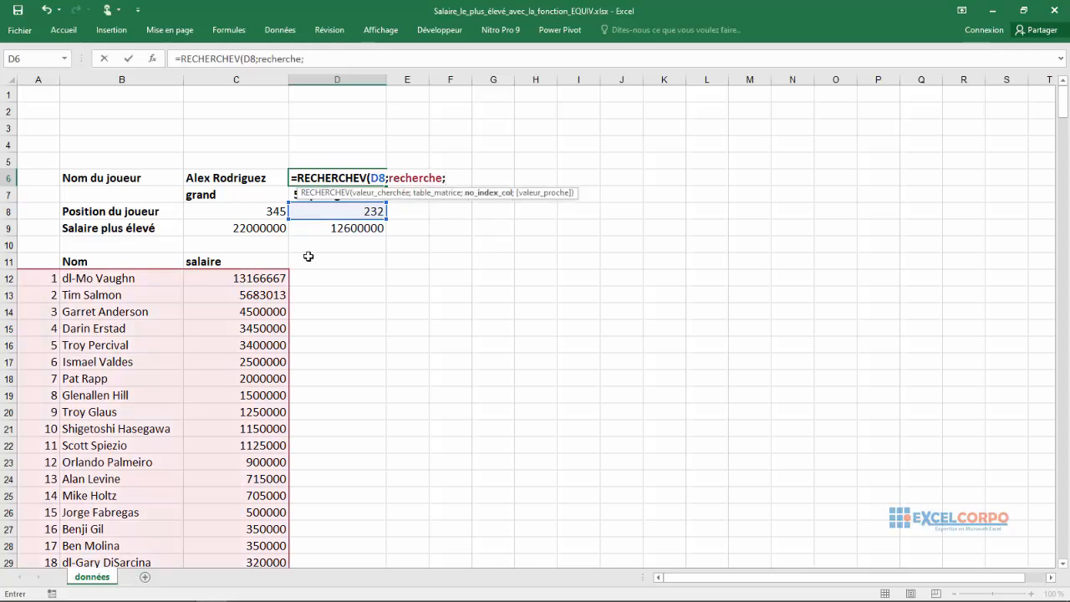
{"action": "type", "text": "2)"}
{"action": "key", "text": "Return"}
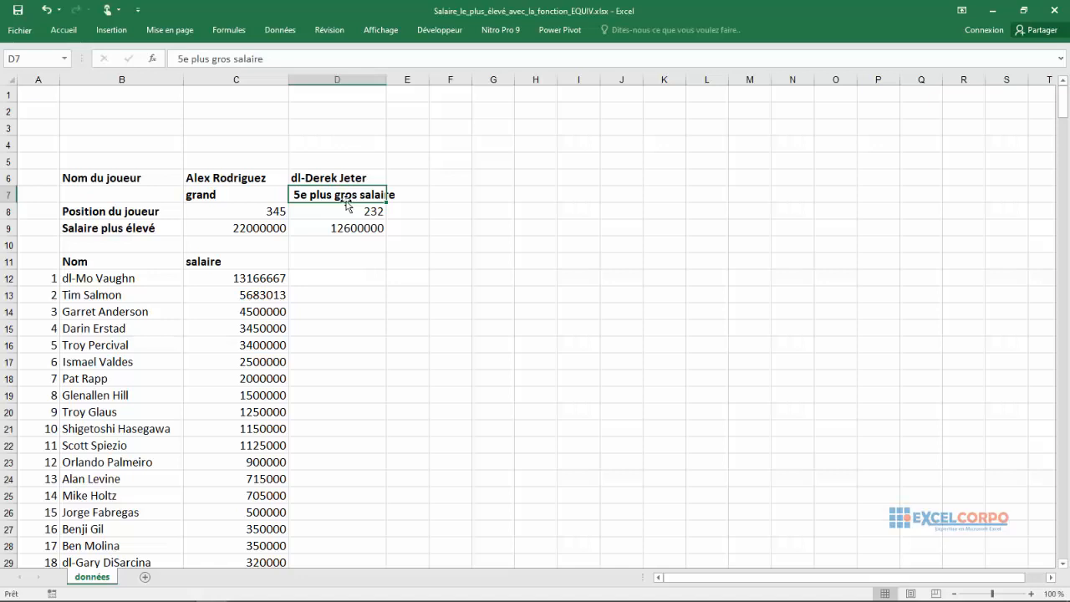
{"action": "left_click", "coordinate": [228, 178]}
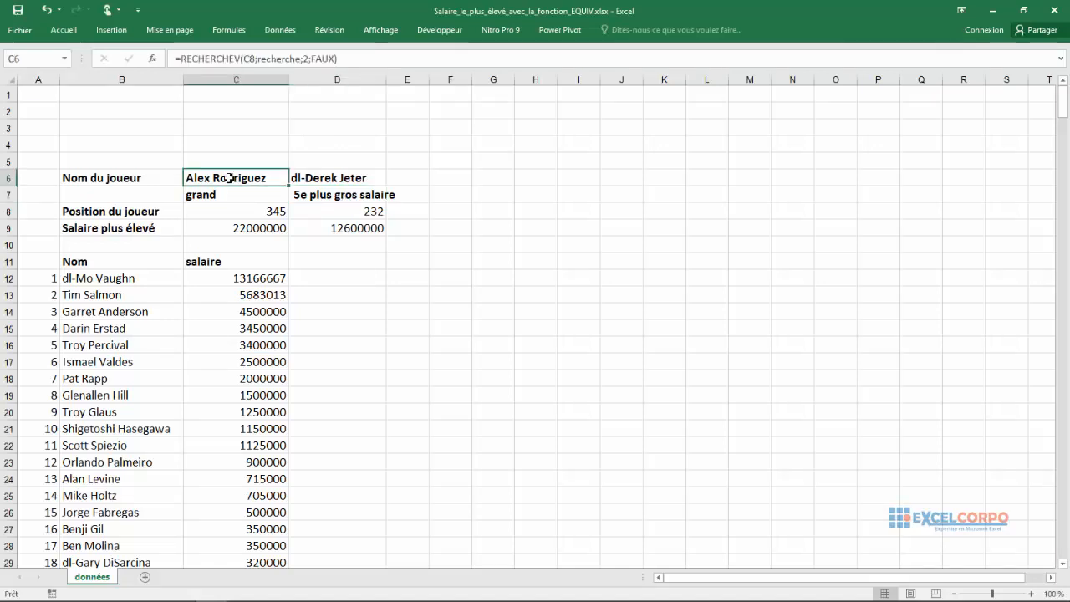
{"action": "left_click", "coordinate": [330, 178]}
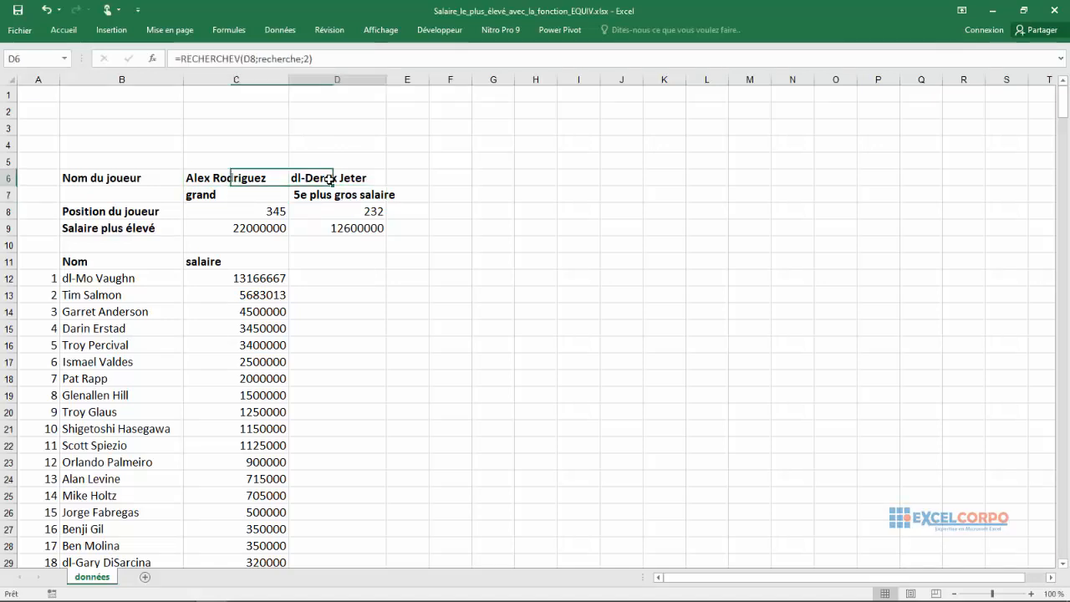